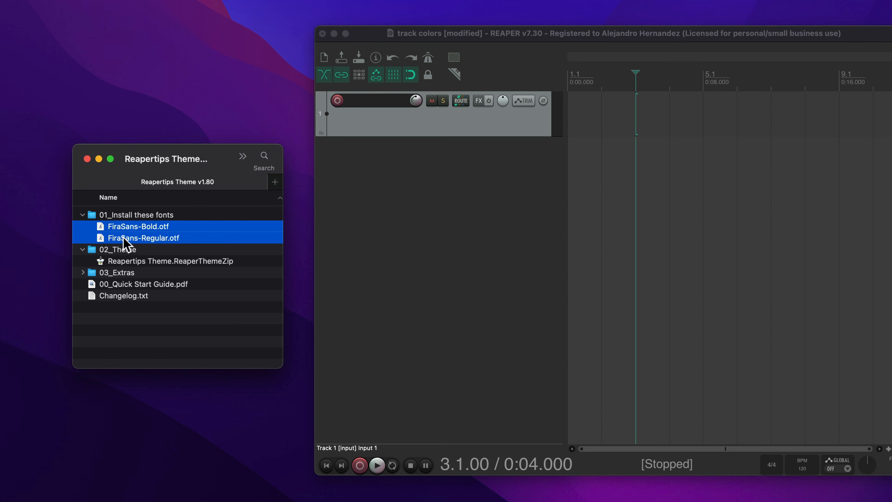
Step: Load Reapertips Theme.ReaperThemeZip from the 02_Theme folder into REAPER to install the theme
{"action": "left_click", "coordinate": [127, 260]}
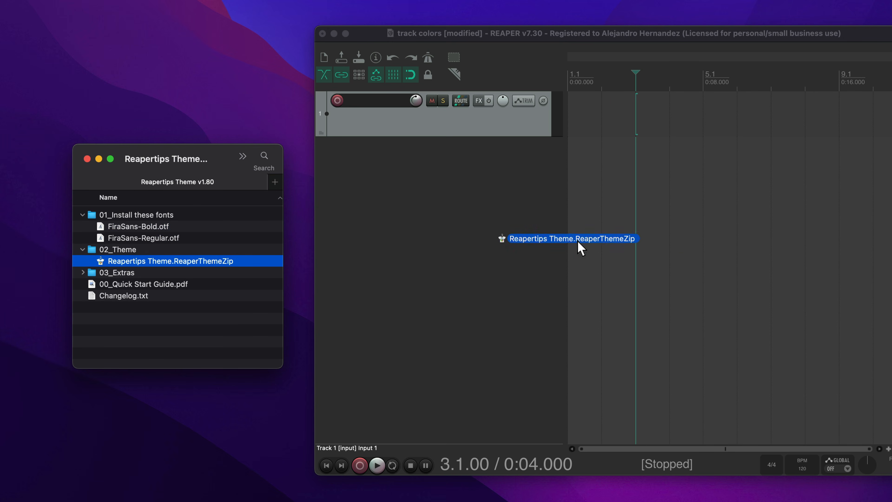
{"action": "left_click_drag", "start_coordinate": [603, 249], "coordinate": [603, 250]}
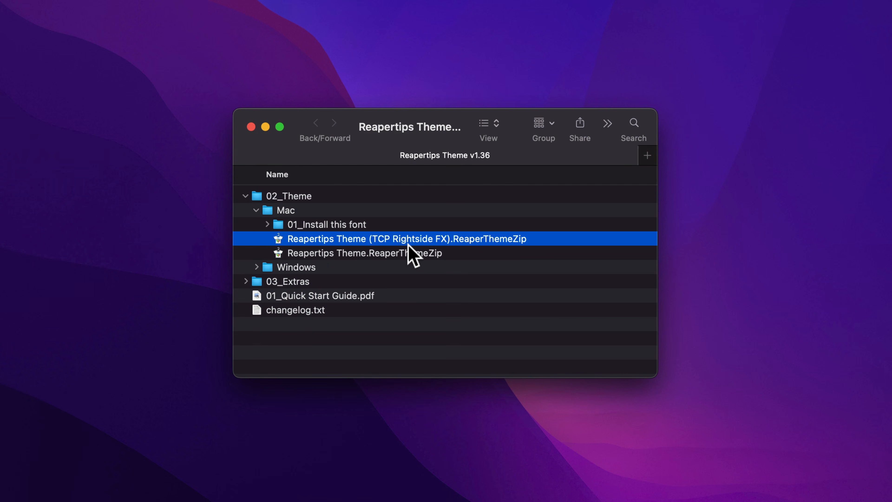
{"action": "left_click", "coordinate": [400, 254]}
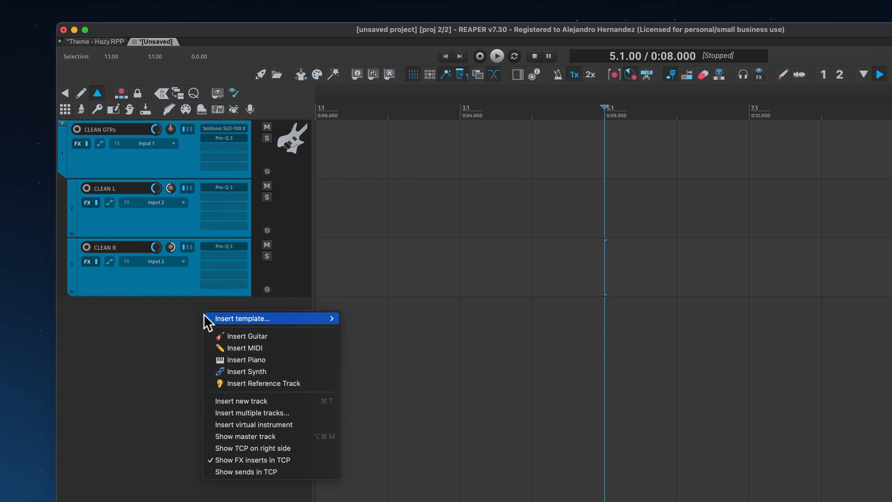
Step: Hide the FX inserts in the track control panel and adjust the panel's width
{"action": "left_click", "coordinate": [257, 460]}
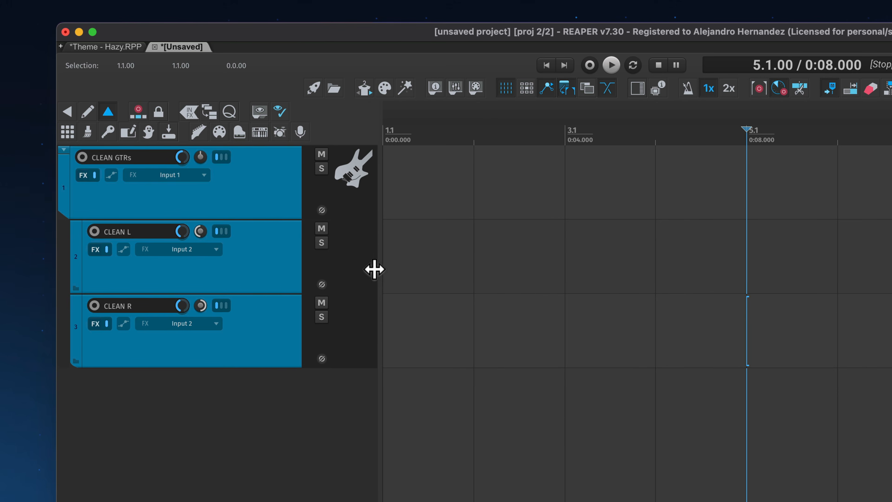
{"action": "mouse_move", "coordinate": [308, 217]}
{"action": "left_mouse_down"}
{"action": "mouse_move", "coordinate": [274, 215]}
{"action": "mouse_move", "coordinate": [304, 215]}
{"action": "left_mouse_up"}
{"action": "mouse_move", "coordinate": [368, 266]}
{"action": "left_mouse_down"}
{"action": "mouse_move", "coordinate": [265, 255]}
{"action": "mouse_move", "coordinate": [373, 264]}
{"action": "left_mouse_up"}
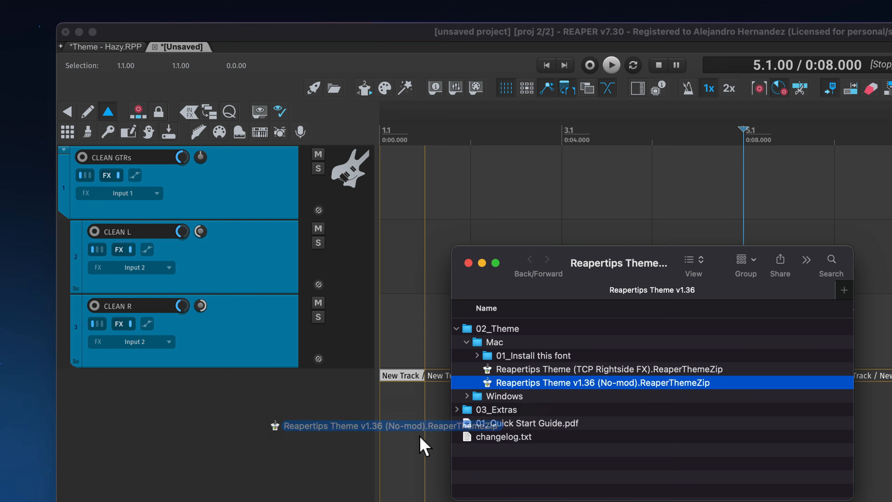
Step: Load Reapertips Theme v1.36 (No-mod).ReaperThemeZip from the Mac theme folder into REAPER
{"action": "left_click_drag", "start_coordinate": [422, 443], "coordinate": [289, 478]}
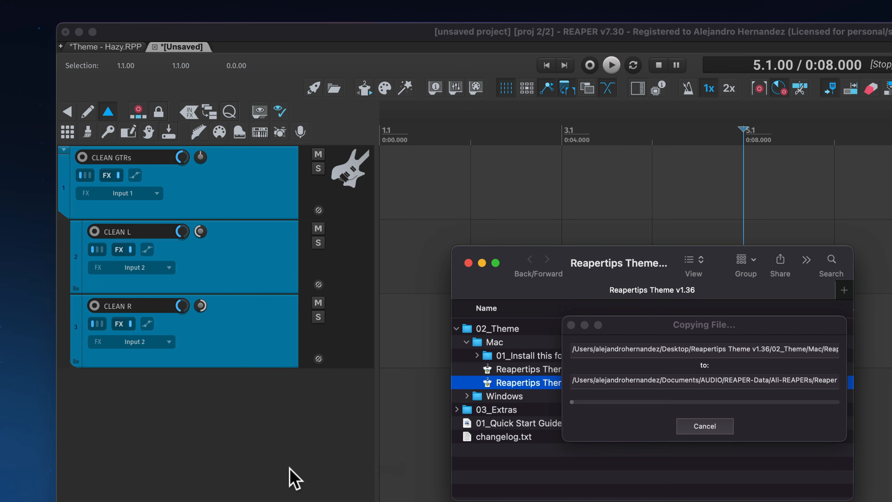
{"action": "left_click", "coordinate": [329, 404]}
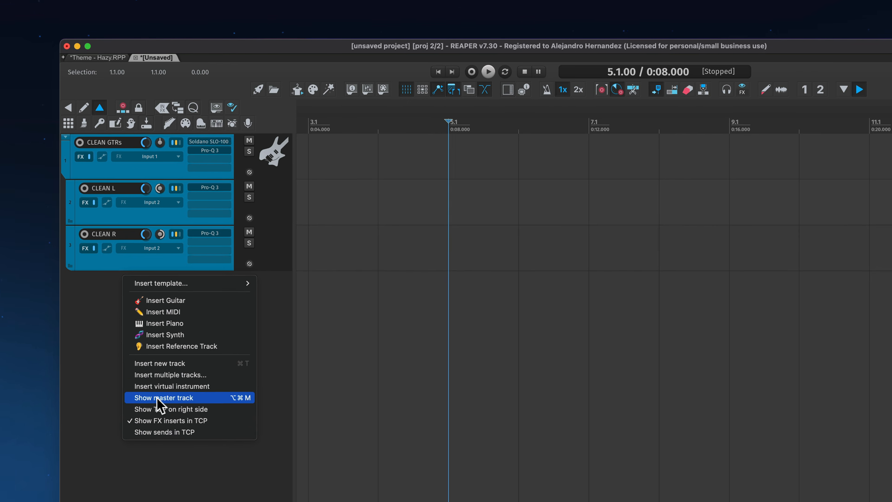
Step: Hide the FX inserts in the track control panel and show them again
{"action": "left_click", "coordinate": [162, 425]}
{"action": "right_click", "coordinate": [118, 305]}
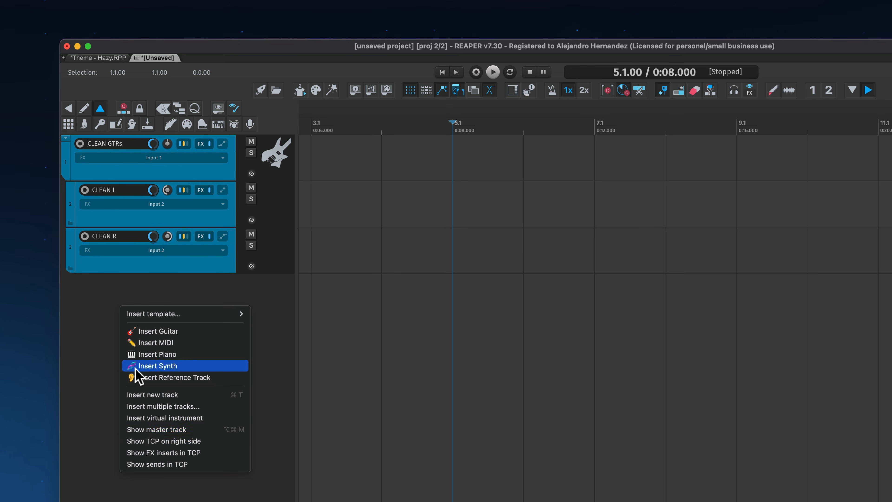
{"action": "left_click", "coordinate": [156, 453]}
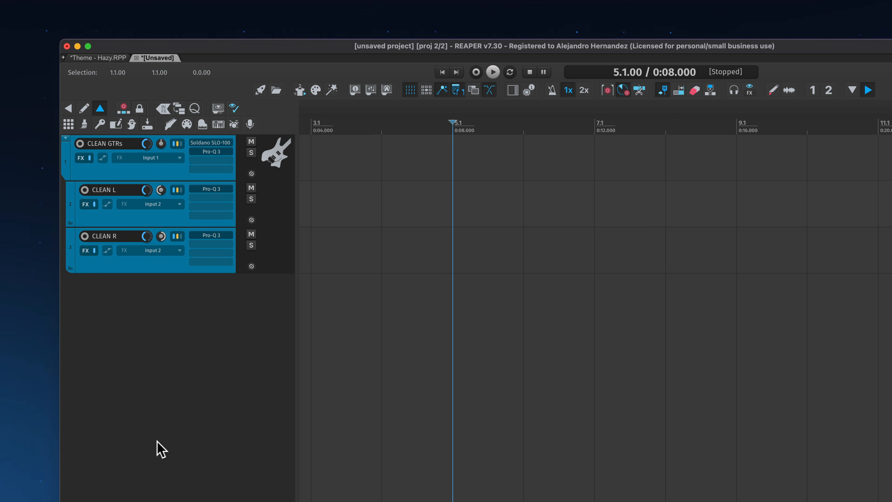
Step: Show the sends in the track control panel and adjust TCP: FX width in the Default 7.0 Theme Adjuster
{"action": "right_click", "coordinate": [122, 293]}
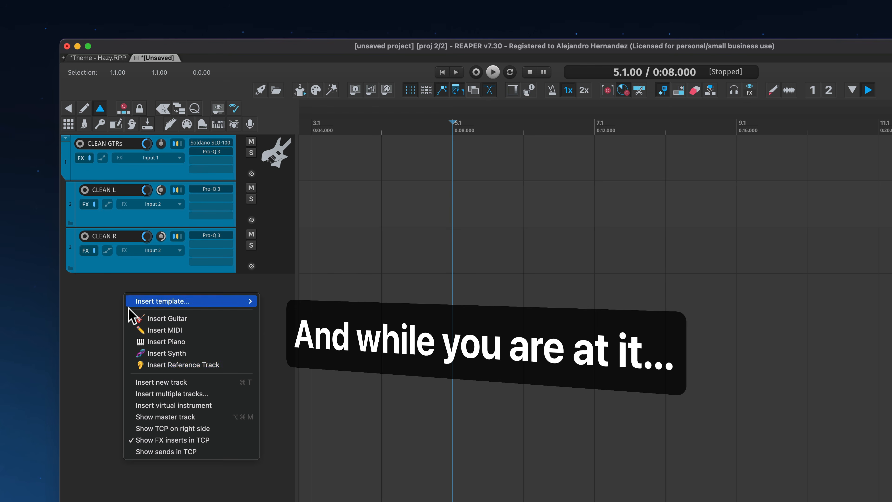
{"action": "left_click", "coordinate": [169, 452]}
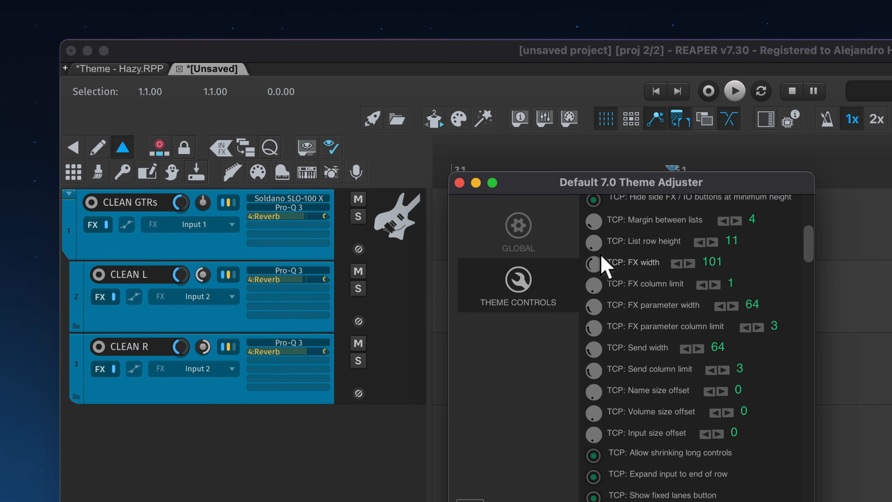
{"action": "left_click_drag", "start_coordinate": [603, 262], "coordinate": [495, 271]}
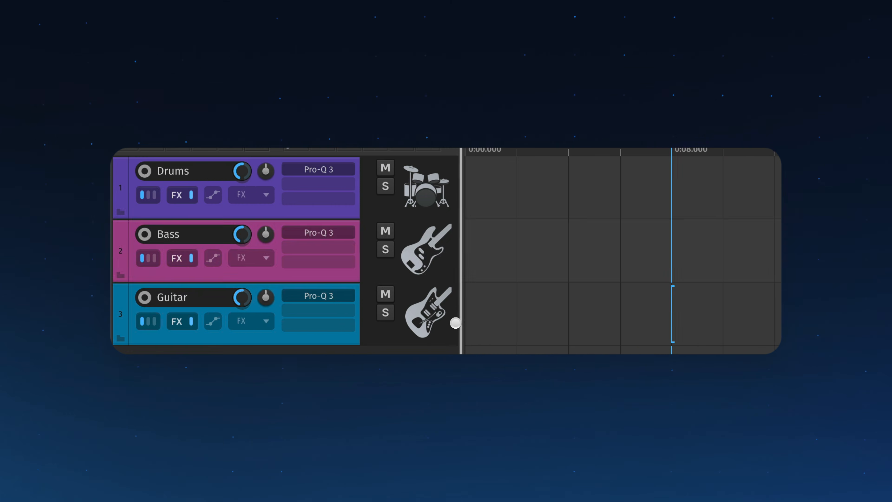
Step: Narrow and widen the track control panel to compare how the Drums, Bass and Guitar track controls rearrange
{"action": "left_click_drag", "start_coordinate": [454, 318], "coordinate": [422, 327]}
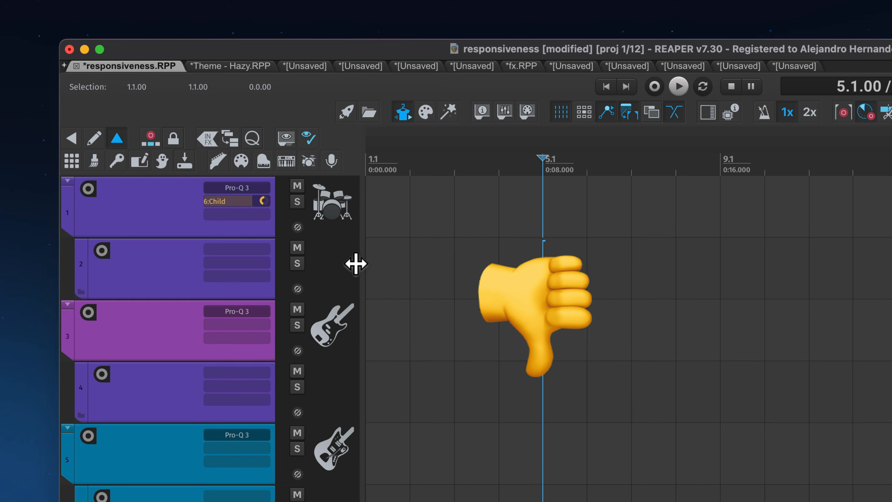
{"action": "left_click_drag", "start_coordinate": [355, 263], "coordinate": [384, 279]}
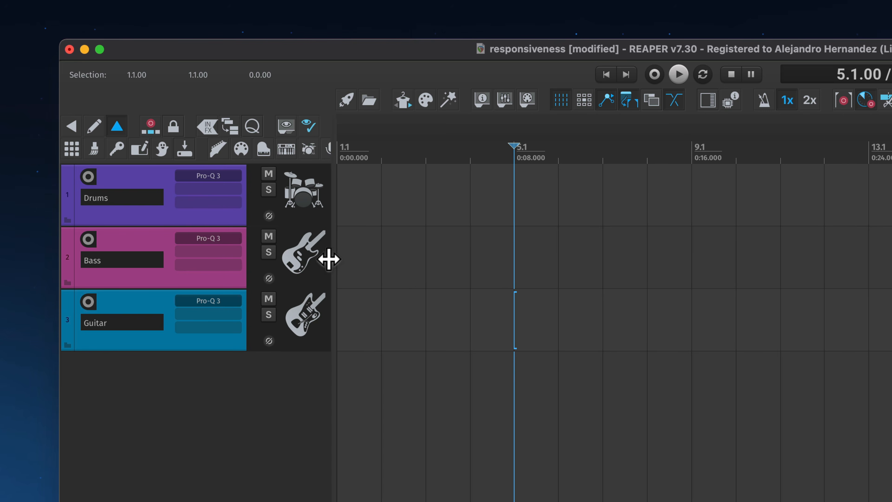
{"action": "left_click_drag", "start_coordinate": [329, 259], "coordinate": [325, 259]}
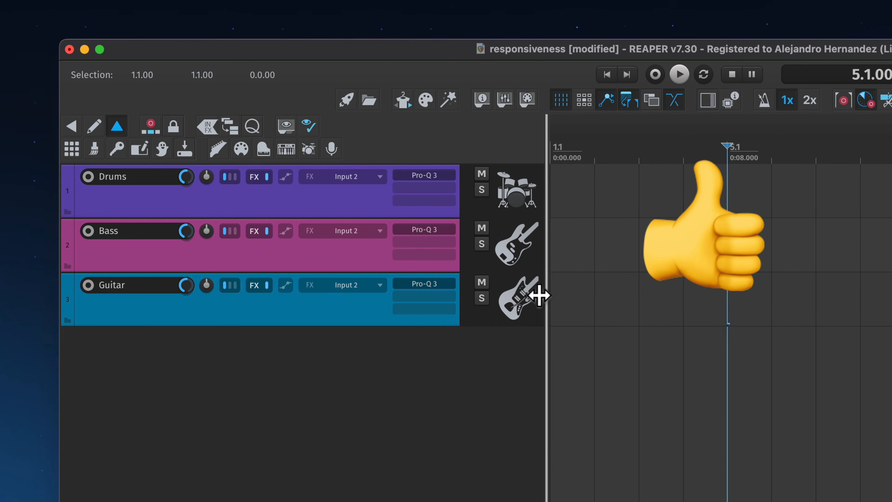
{"action": "mouse_move", "coordinate": [469, 298]}
{"action": "left_mouse_down"}
{"action": "mouse_move", "coordinate": [269, 316]}
{"action": "mouse_move", "coordinate": [273, 291]}
{"action": "mouse_move", "coordinate": [463, 288]}
{"action": "mouse_move", "coordinate": [478, 299]}
{"action": "left_mouse_up"}
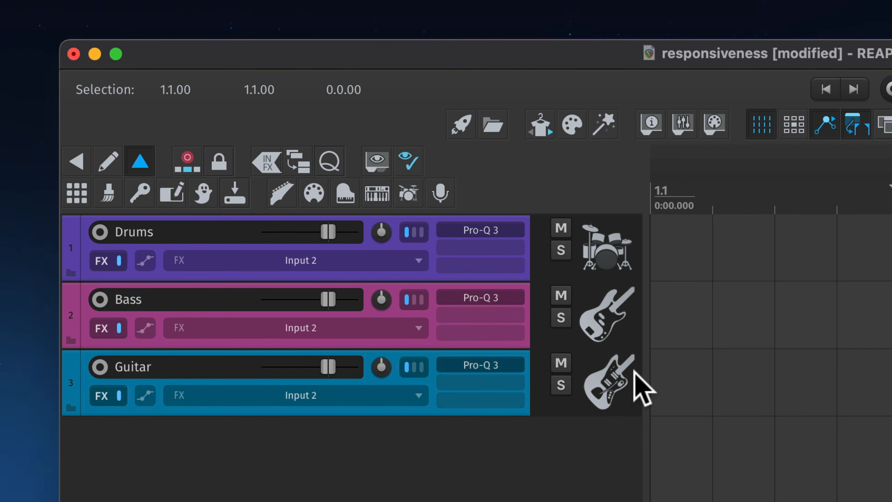
Step: Select the Guitar track and vary the track heights and panel width to examine how the track controls adapt
{"action": "left_click", "coordinate": [638, 374]}
{"action": "left_click_drag", "start_coordinate": [648, 373], "coordinate": [551, 393]}
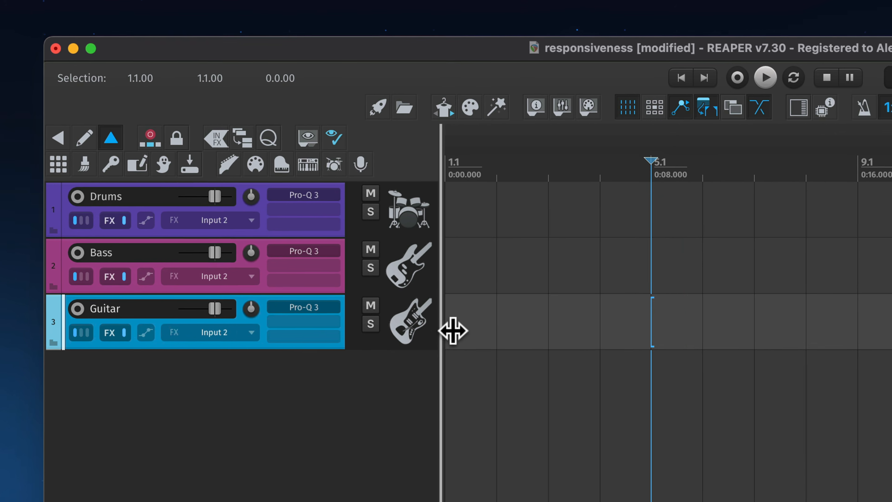
{"action": "left_click_drag", "start_coordinate": [454, 331], "coordinate": [550, 323]}
{"action": "scroll", "coordinate": [468, 382], "scroll_direction": "up", "scroll_amount": 4}
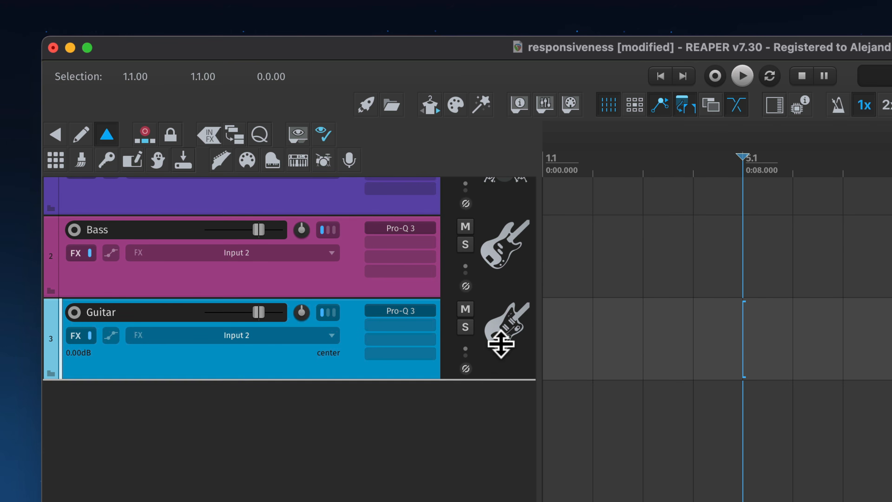
{"action": "left_click_drag", "start_coordinate": [581, 352], "coordinate": [574, 397]}
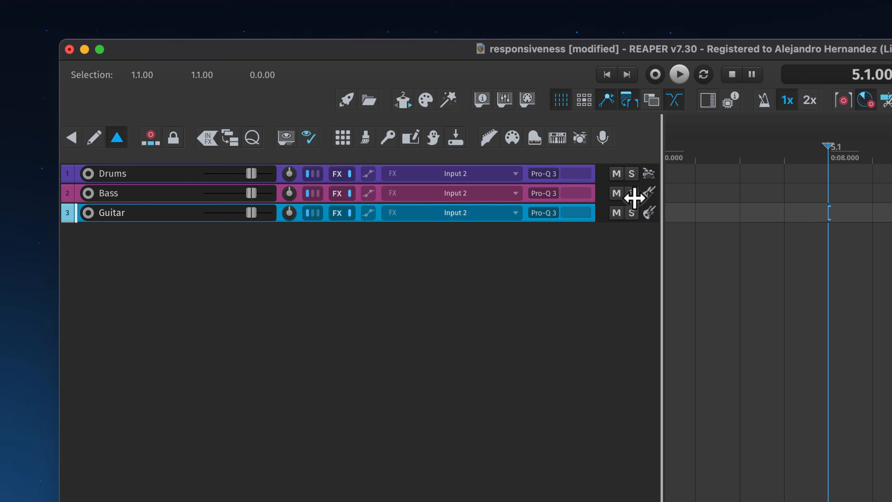
{"action": "left_click_drag", "start_coordinate": [636, 198], "coordinate": [521, 251]}
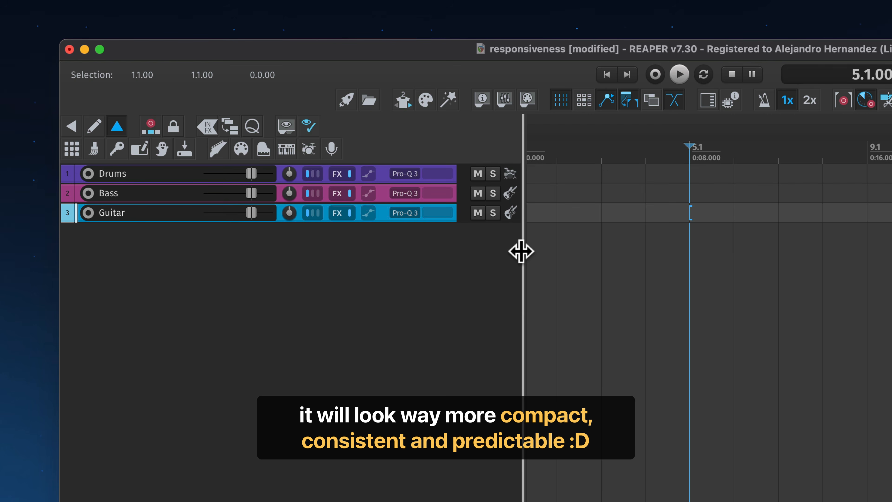
{"action": "scroll", "coordinate": [492, 289], "scroll_direction": "up", "scroll_amount": 3}
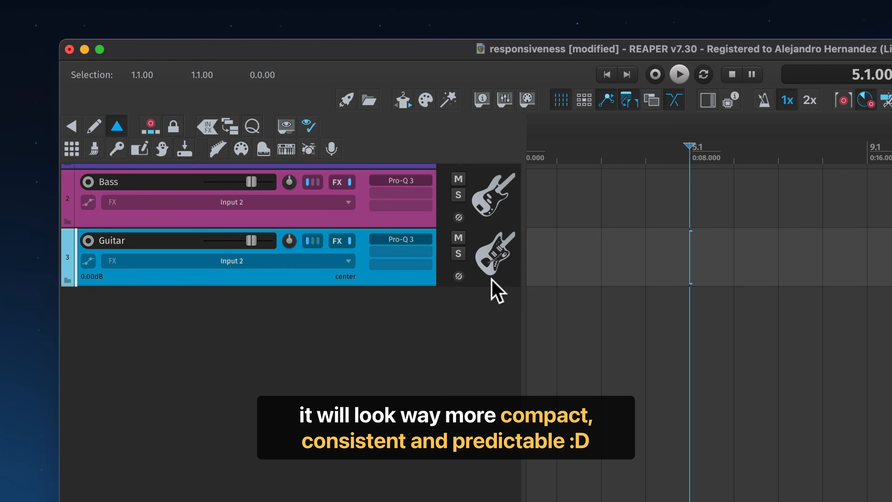
{"action": "left_click_drag", "start_coordinate": [533, 262], "coordinate": [582, 373]}
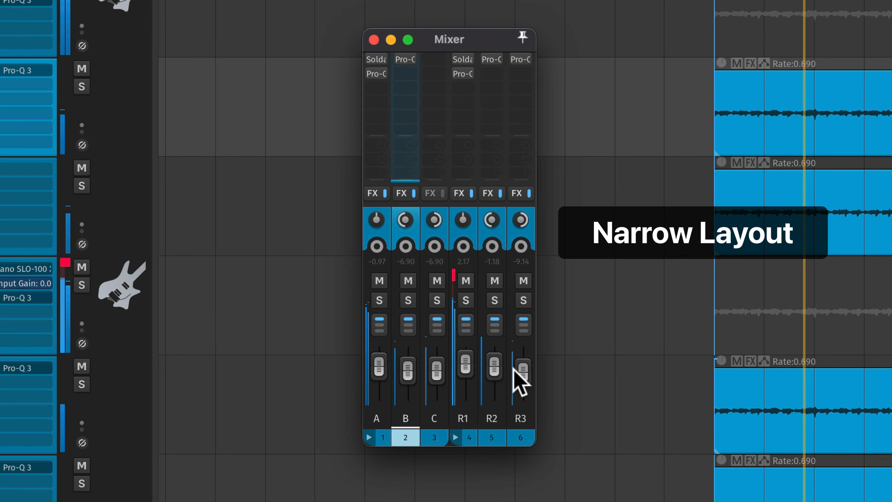
Step: Lower the R3 fader slightly in the narrow-layout mixer, and open the layout options of the SOLO mixer track
{"action": "left_click_drag", "start_coordinate": [514, 367], "coordinate": [523, 381]}
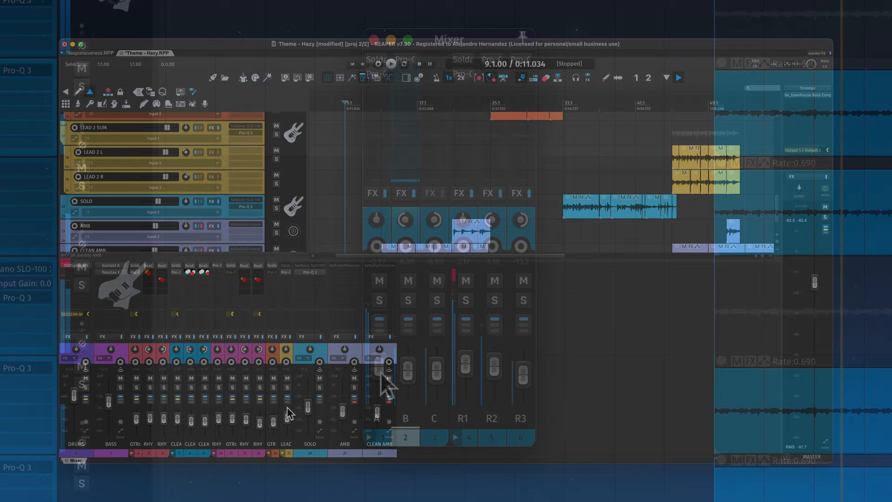
{"action": "left_click", "coordinate": [320, 446]}
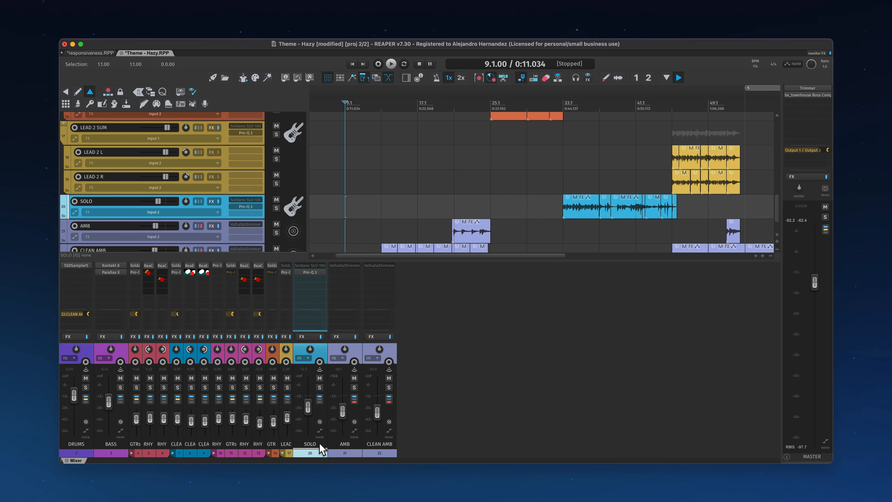
{"action": "right_click", "coordinate": [320, 351]}
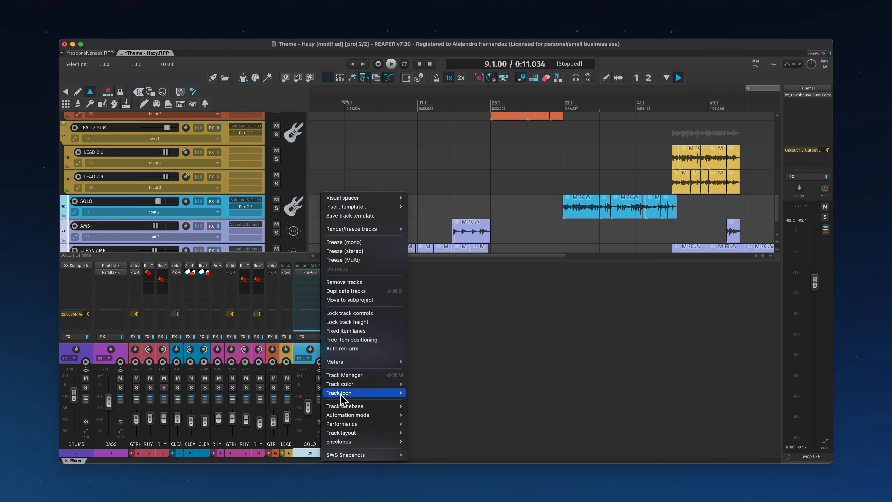
{"action": "mouse_move", "coordinate": [421, 439]}
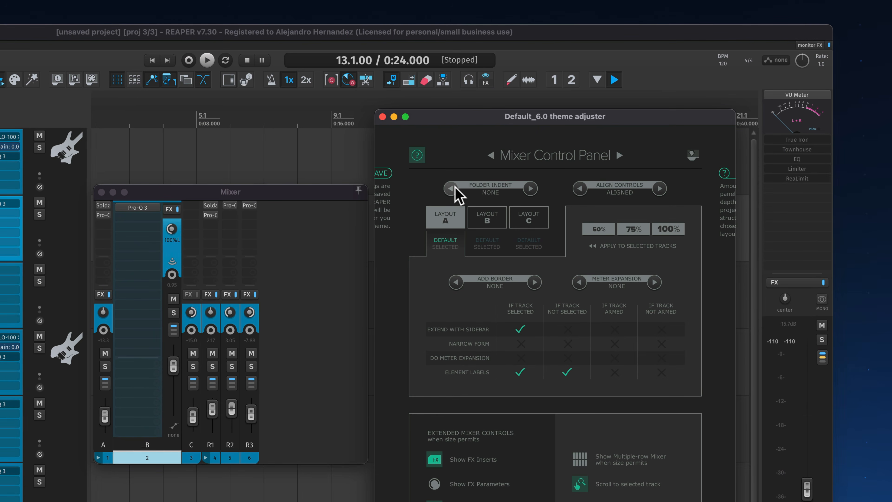
Step: Toggle Extend with Sidebar for selected tracks in the theme adjuster's Mixer Control Panel settings
{"action": "left_click", "coordinate": [521, 330]}
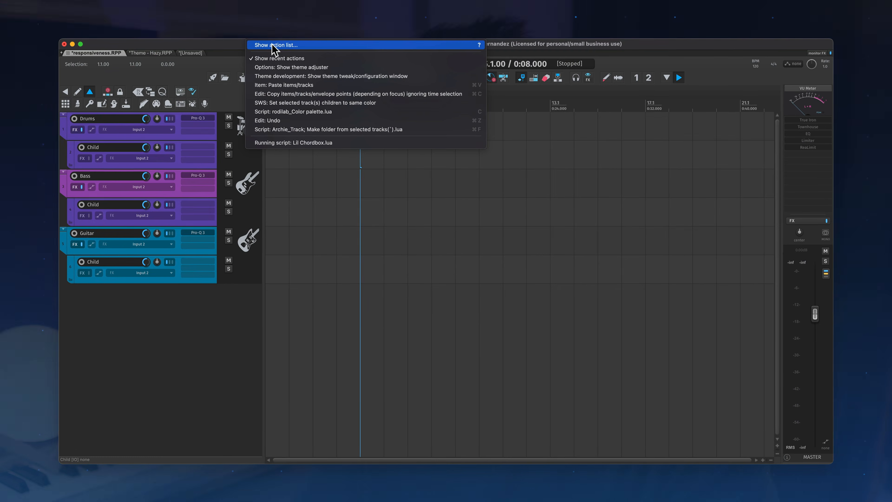
Step: Filter the action list for "Theme adjuster show" and run Options: Show theme adjuster
{"action": "left_click", "coordinate": [272, 45]}
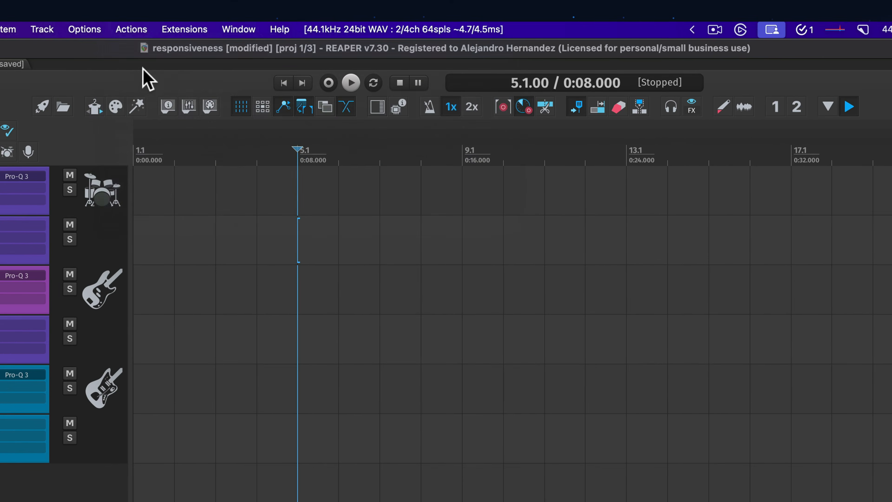
{"action": "type", "text": "Theme ad"}
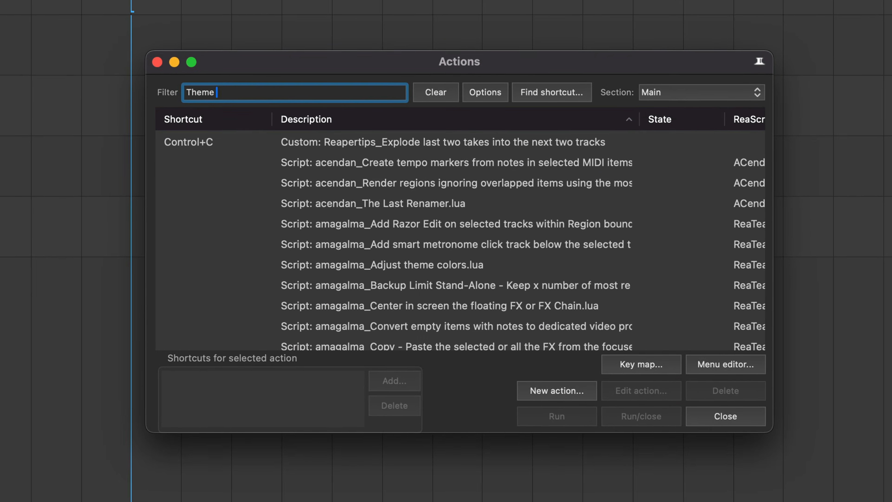
{"action": "type", "text": "juster sh"}
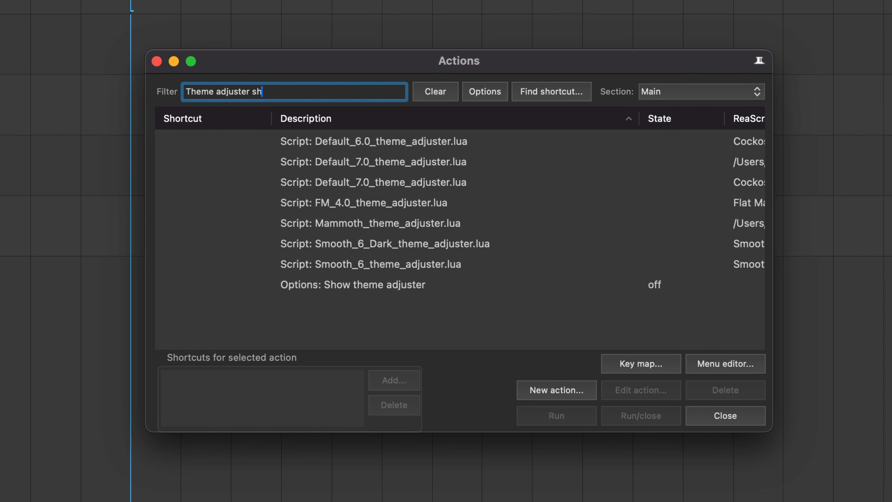
{"action": "type", "text": "ow"}
{"action": "key", "text": "Down"}
{"action": "key", "text": "Down"}
{"action": "key", "text": "Return"}
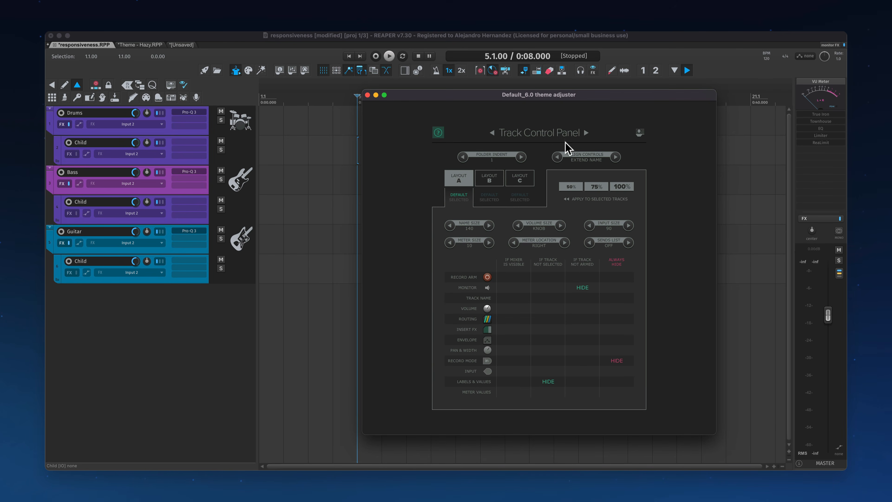
Step: Browse the theme adjuster's settings pages and set the Track Control Panel's folder indent to 1/8
{"action": "left_click", "coordinate": [587, 132]}
{"action": "left_click", "coordinate": [586, 132]}
{"action": "left_click", "coordinate": [587, 132]}
{"action": "left_click", "coordinate": [587, 132]}
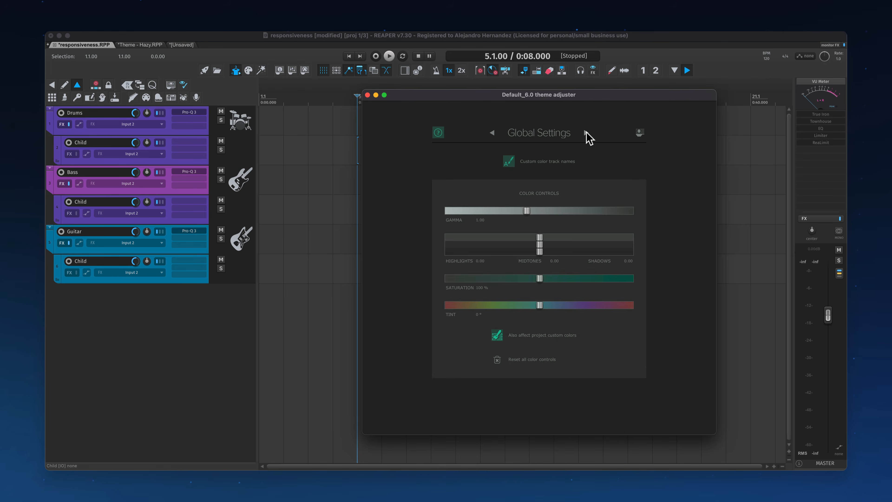
{"action": "left_click", "coordinate": [587, 132]}
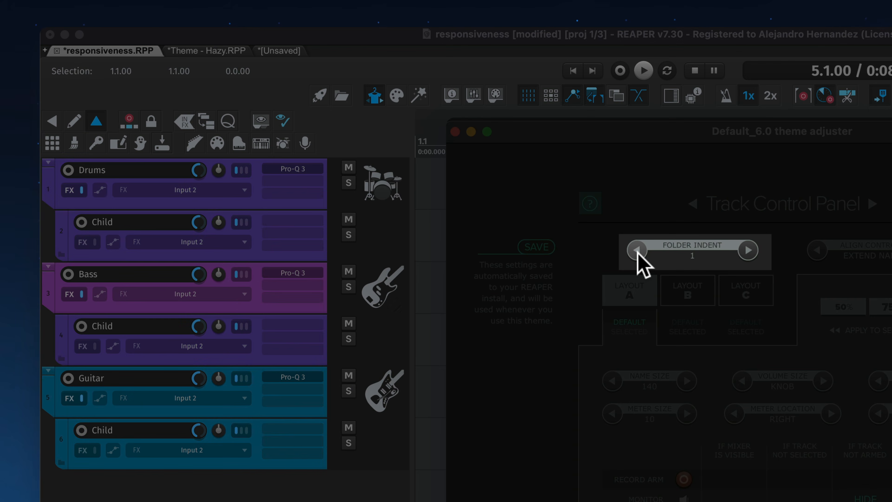
{"action": "left_click", "coordinate": [637, 250]}
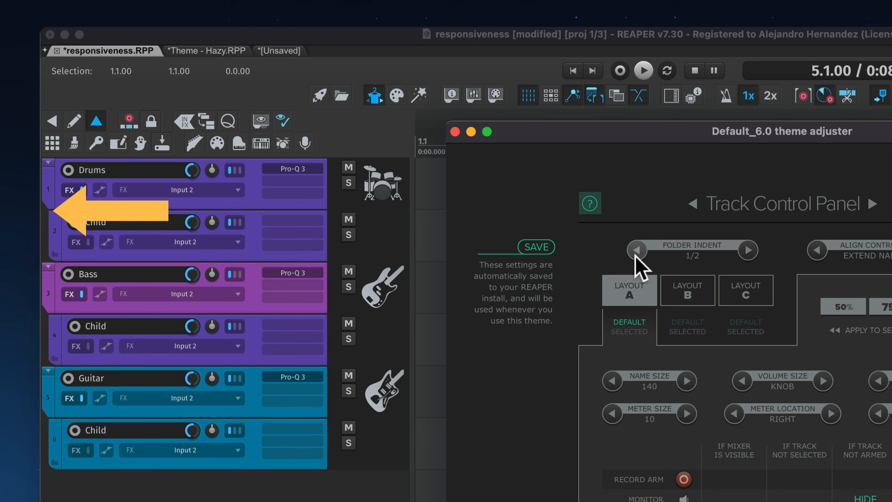
{"action": "left_click", "coordinate": [637, 250]}
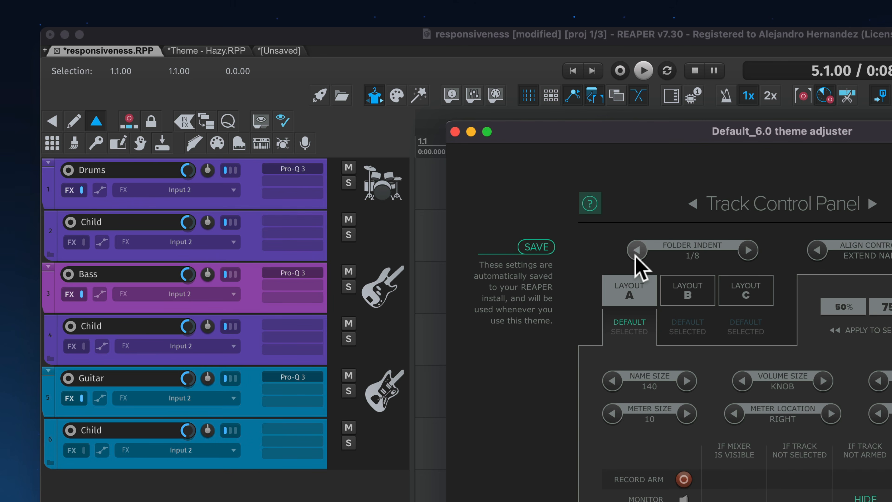
Step: Increase the Track Control Panel's folder indent above 1/8
{"action": "left_click", "coordinate": [748, 251]}
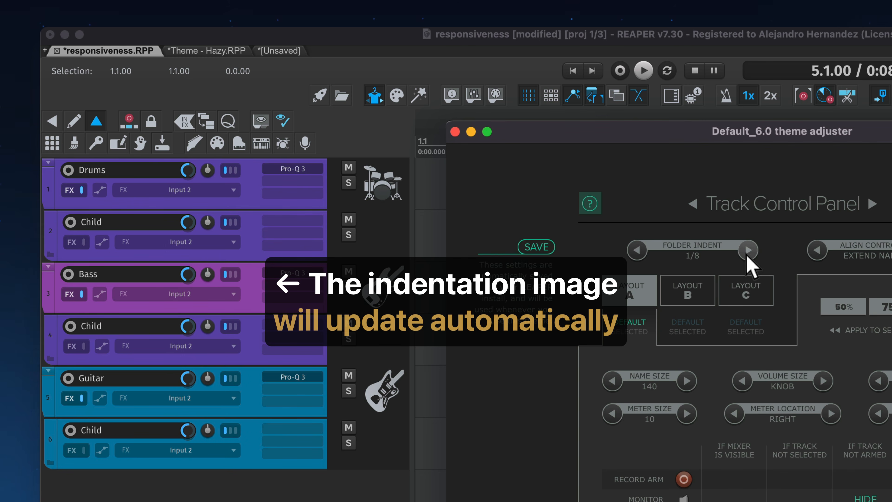
{"action": "left_click", "coordinate": [748, 250]}
{"action": "left_click", "coordinate": [749, 251]}
{"action": "left_click", "coordinate": [748, 250]}
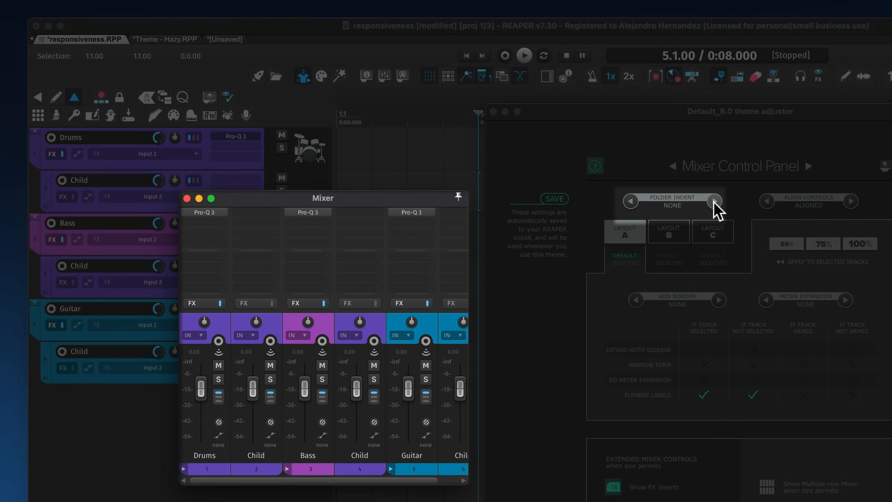
Step: Increase the Mixer Control Panel's folder indent in the theme adjuster to at least 1/4
{"action": "left_click", "coordinate": [715, 202]}
{"action": "left_click", "coordinate": [715, 202]}
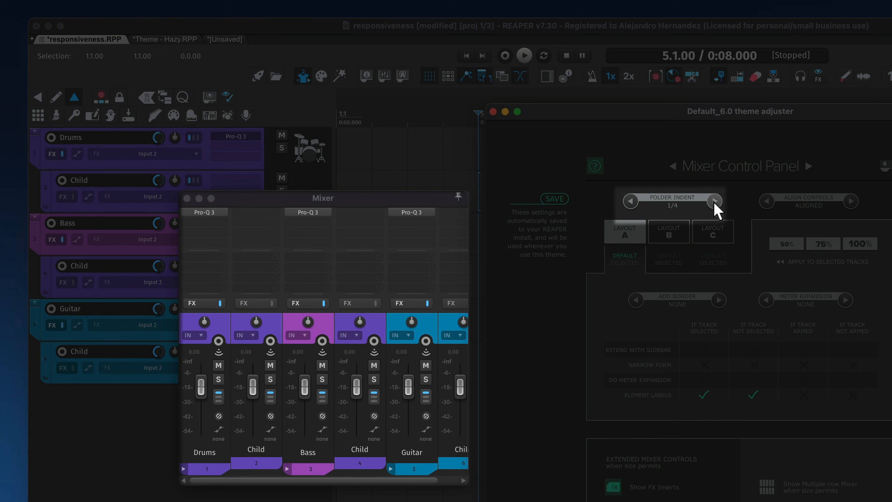
{"action": "left_click", "coordinate": [714, 202]}
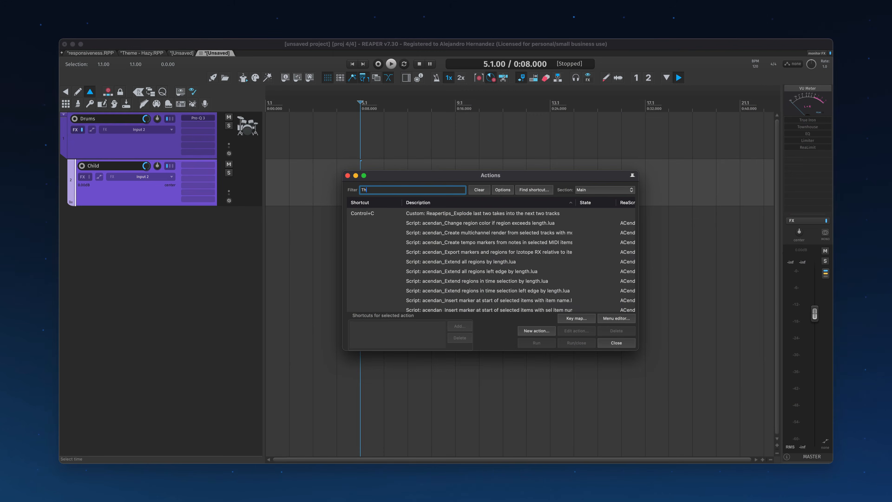
Step: Filter the action list for "Theme Adjuster 7.0" and run Default_7.0_theme_adjuster.lua, keeping the Actions window clear of the adjuster
{"action": "type", "text": "eme AD"}
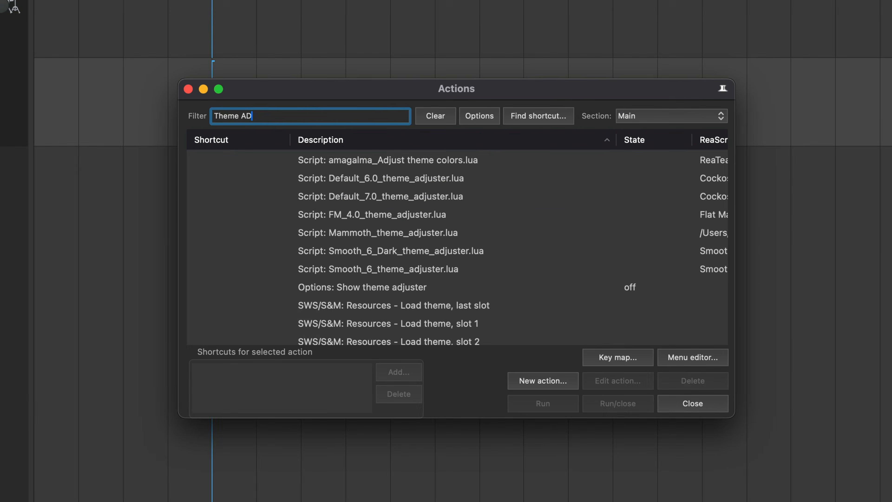
{"action": "key", "text": "BackSpace"}
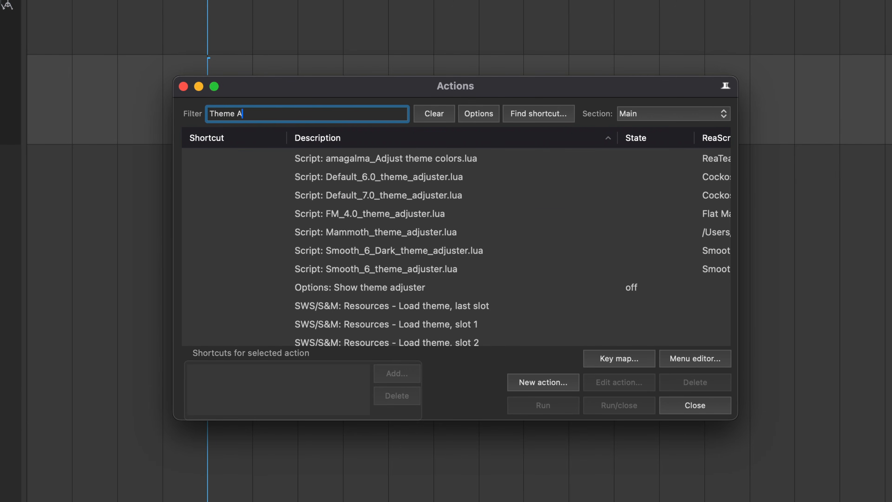
{"action": "type", "text": "djuster 7.0"}
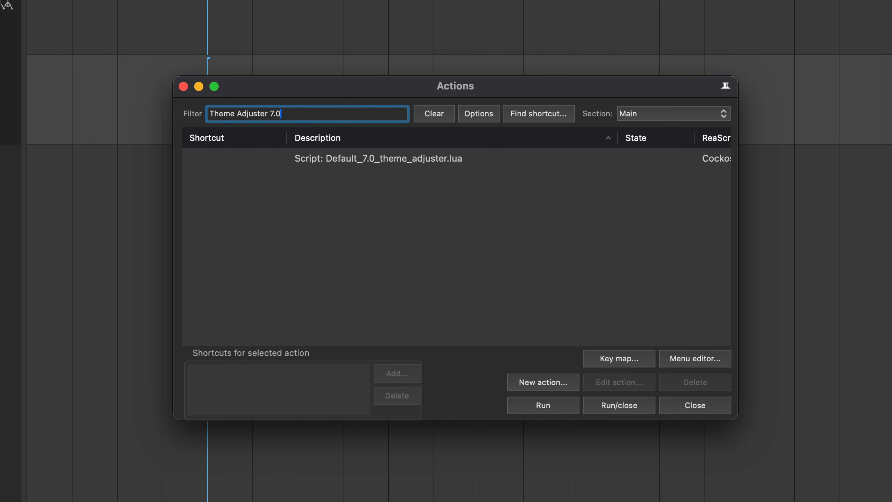
{"action": "left_click", "coordinate": [331, 157]}
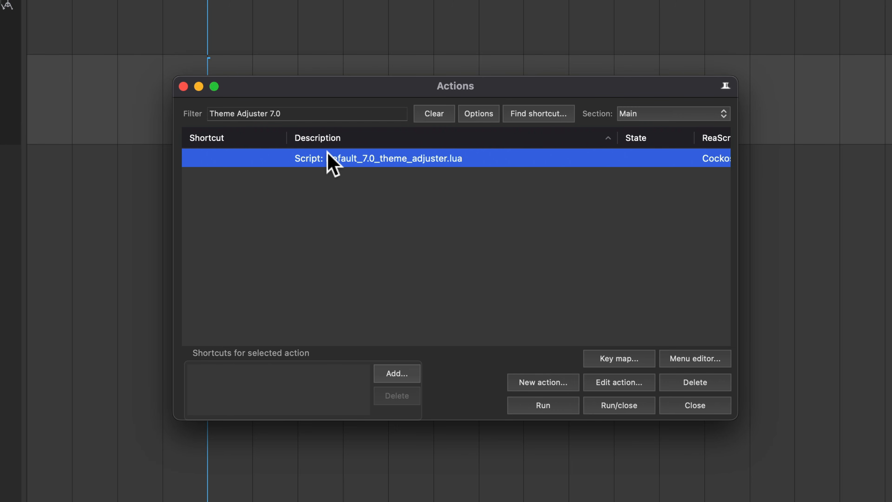
{"action": "left_click", "coordinate": [536, 405]}
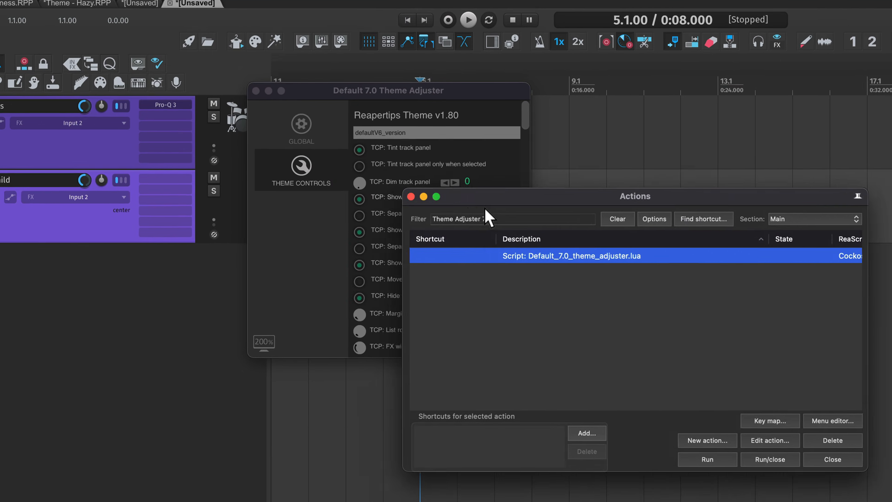
{"action": "left_click_drag", "start_coordinate": [456, 202], "coordinate": [641, 204]}
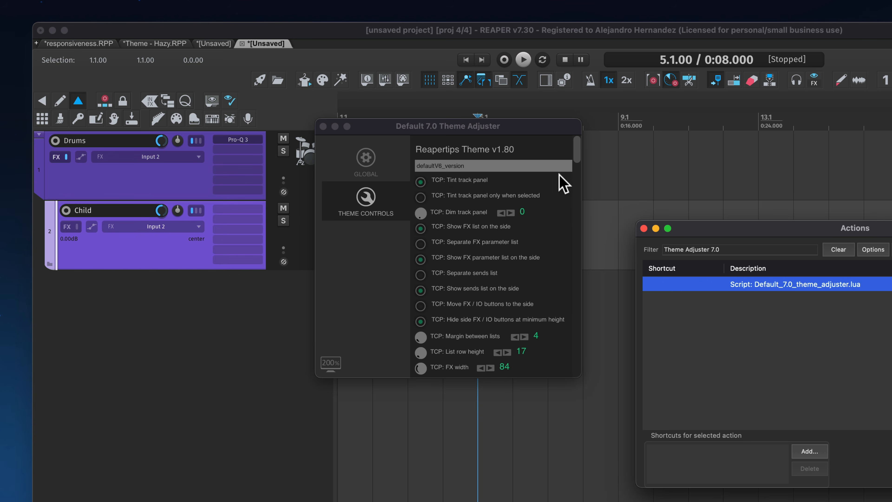
Step: Reset all theme parameters to their default values from the end of the Theme Controls list
{"action": "mouse_move", "coordinate": [576, 150]}
{"action": "left_mouse_down"}
{"action": "mouse_move", "coordinate": [563, 240]}
{"action": "mouse_move", "coordinate": [574, 223]}
{"action": "mouse_move", "coordinate": [578, 156]}
{"action": "mouse_move", "coordinate": [564, 188]}
{"action": "mouse_move", "coordinate": [563, 143]}
{"action": "left_mouse_up"}
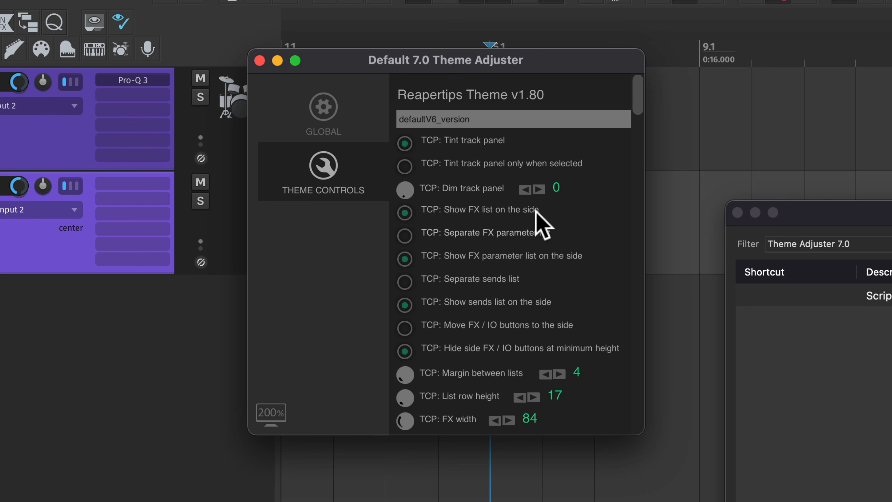
{"action": "left_click_drag", "start_coordinate": [637, 116], "coordinate": [583, 432]}
{"action": "left_click", "coordinate": [515, 420]}
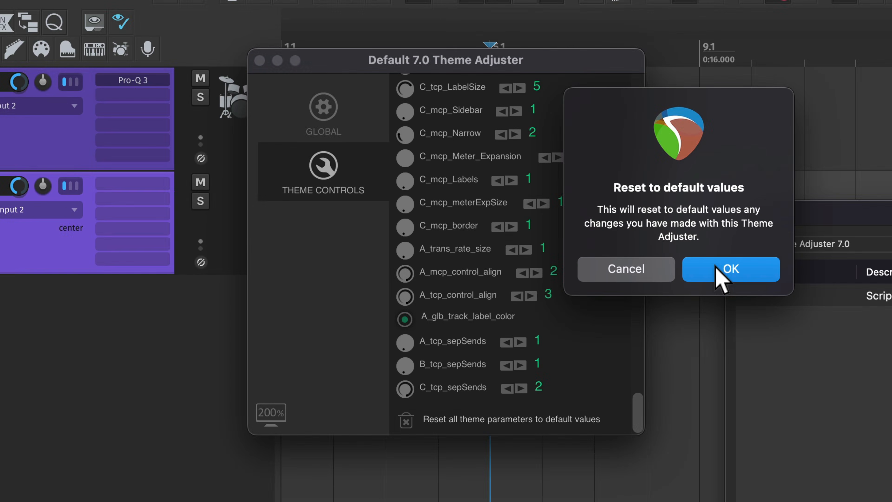
{"action": "left_click", "coordinate": [718, 278]}
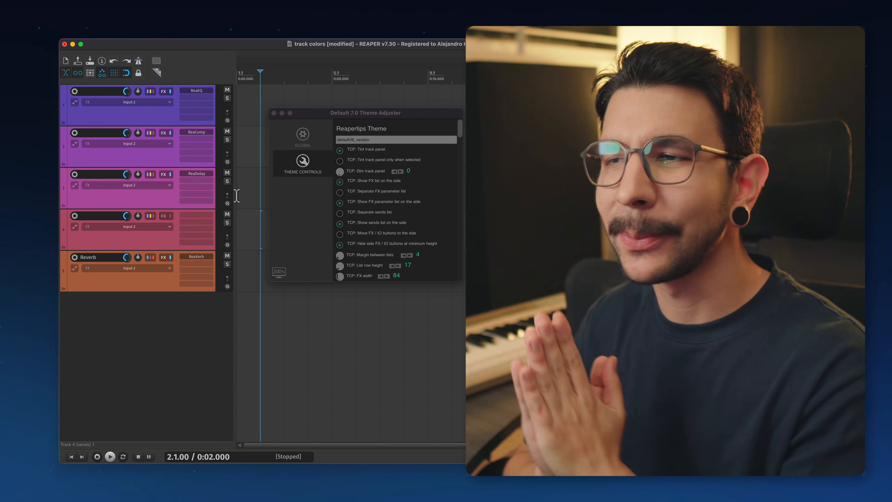
Step: Turn off TCP: Tint track panel and select the first and second tracks in turn to compare their look
{"action": "left_click", "coordinate": [379, 113]}
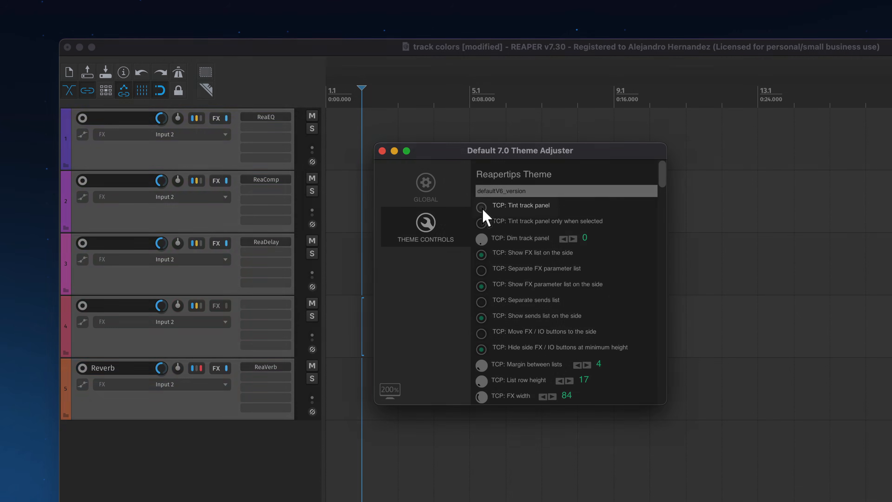
{"action": "left_click", "coordinate": [482, 208]}
{"action": "left_click", "coordinate": [212, 207]}
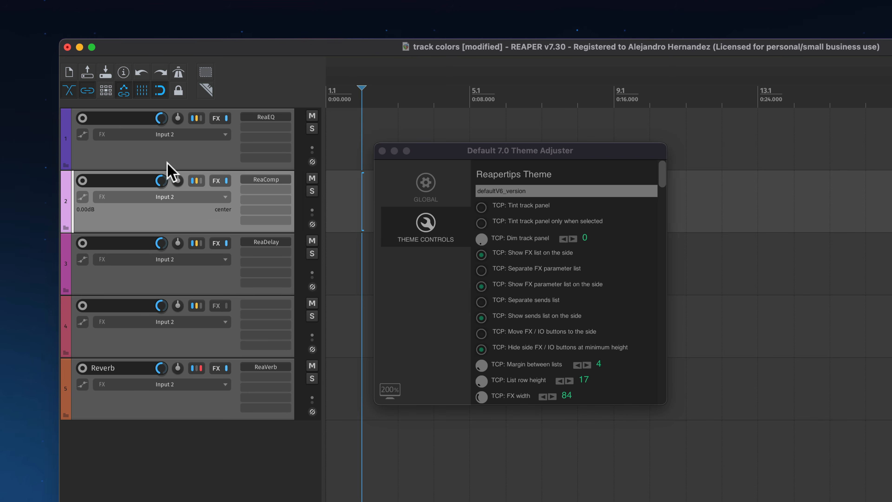
{"action": "left_click", "coordinate": [182, 165]}
{"action": "left_click", "coordinate": [194, 211]}
{"action": "key", "text": "Up"}
{"action": "left_click", "coordinate": [149, 208]}
Step: Turn on TCP: Tint track panel and Tint track panel only when selected, and try them on the first three tracks
{"action": "left_click", "coordinate": [481, 211]}
{"action": "left_click", "coordinate": [481, 223]}
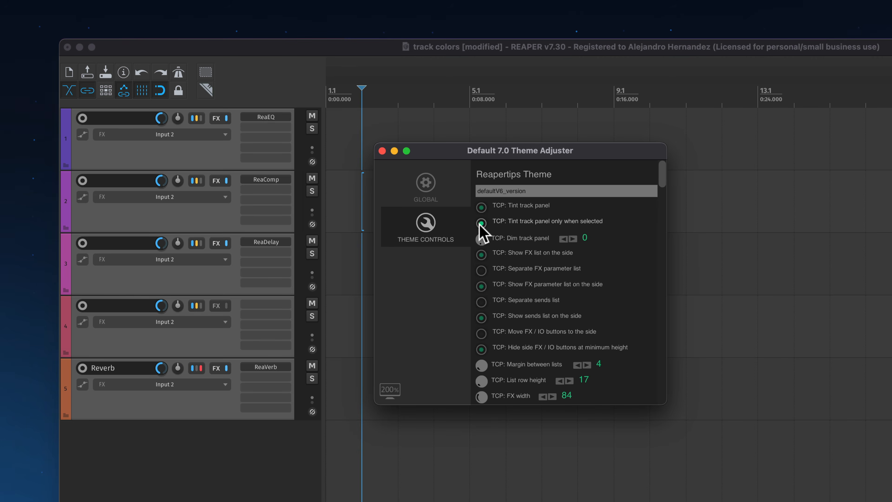
{"action": "left_click", "coordinate": [214, 228]}
{"action": "left_click", "coordinate": [215, 250]}
{"action": "left_click", "coordinate": [220, 160]}
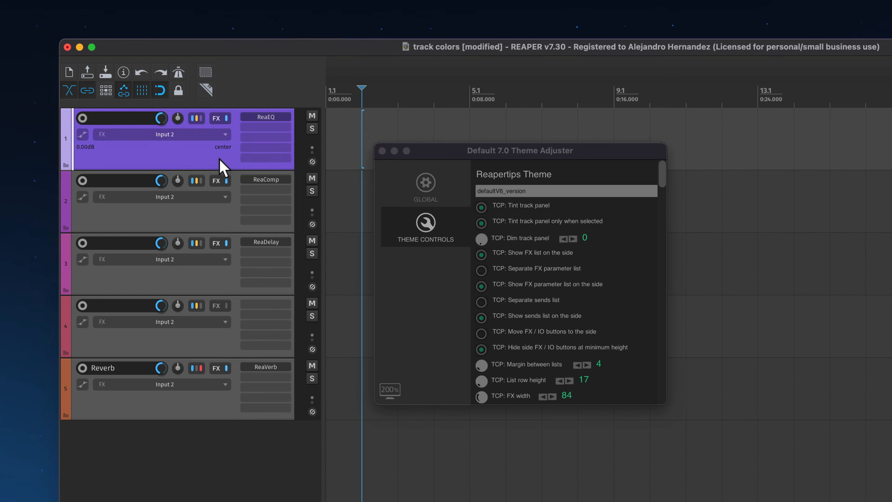
{"action": "left_click", "coordinate": [213, 226]}
{"action": "left_click", "coordinate": [236, 282]}
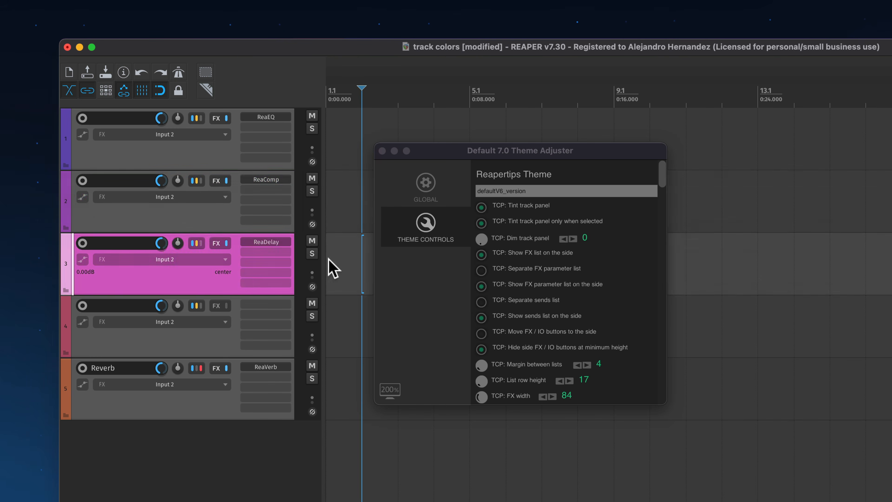
Step: Turn off TCP: Tint track panel only when selected, and select the first and third tracks to check their tint
{"action": "left_click", "coordinate": [481, 223]}
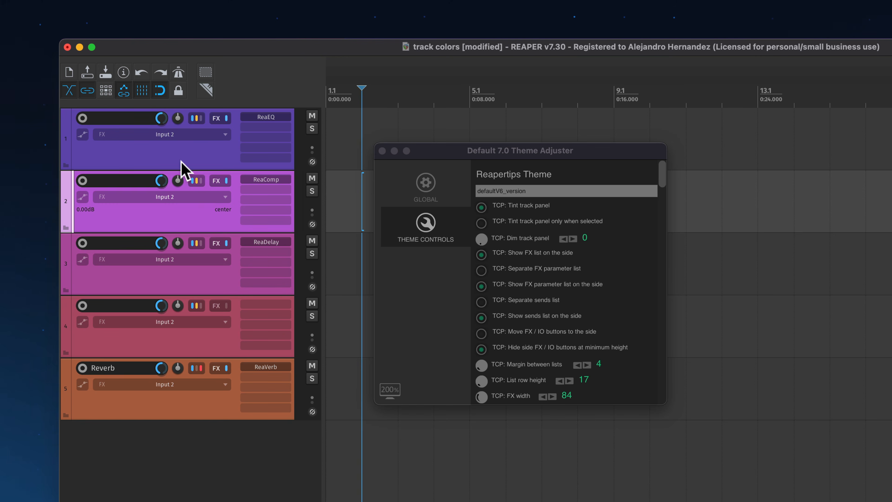
{"action": "left_click", "coordinate": [181, 161]}
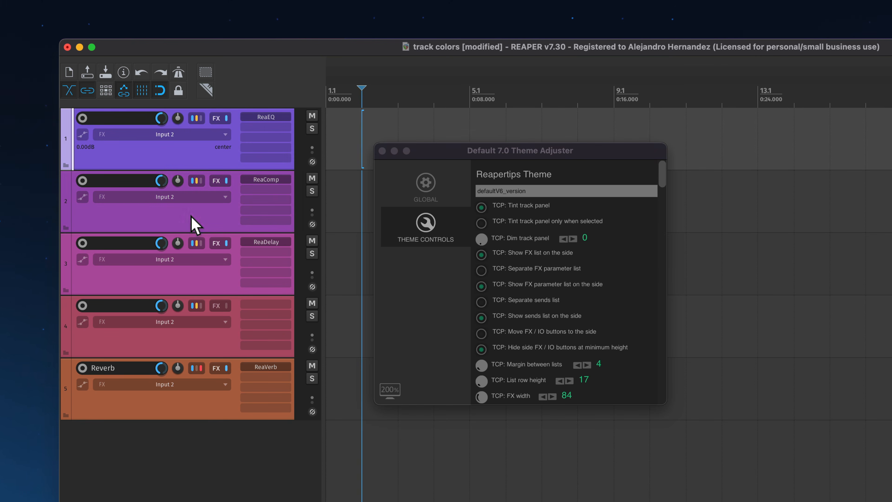
{"action": "left_click", "coordinate": [214, 290]}
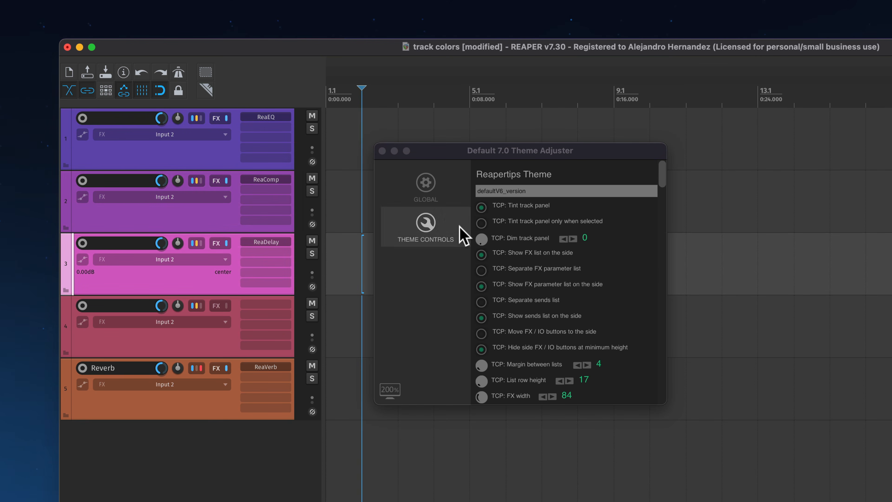
Step: Set TCP: Dim track panel to 5 and select different tracks to compare the selected and dimmed colors
{"action": "left_click", "coordinate": [574, 240]}
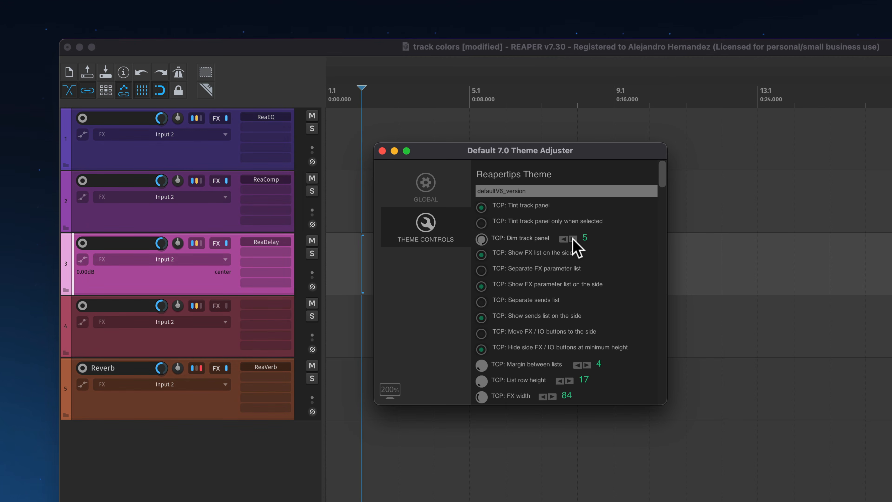
{"action": "left_click", "coordinate": [573, 239]}
{"action": "left_click", "coordinate": [198, 213]}
{"action": "left_click", "coordinate": [183, 163]}
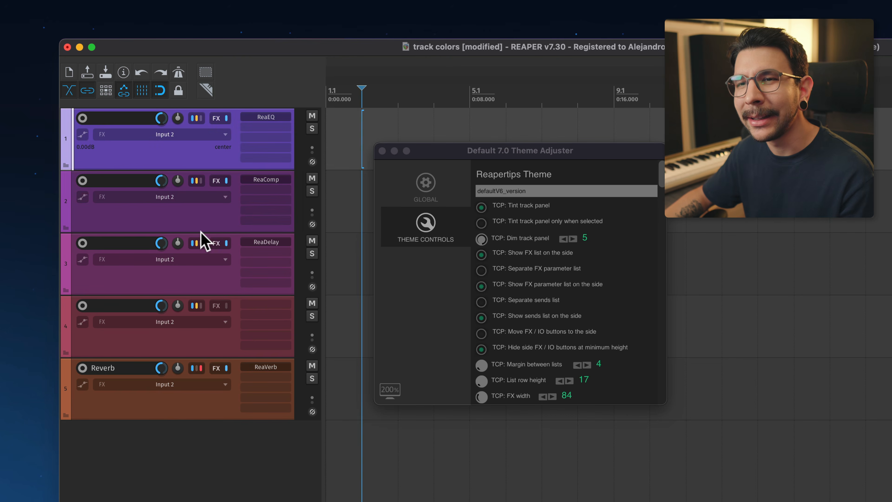
{"action": "left_click", "coordinate": [172, 218]}
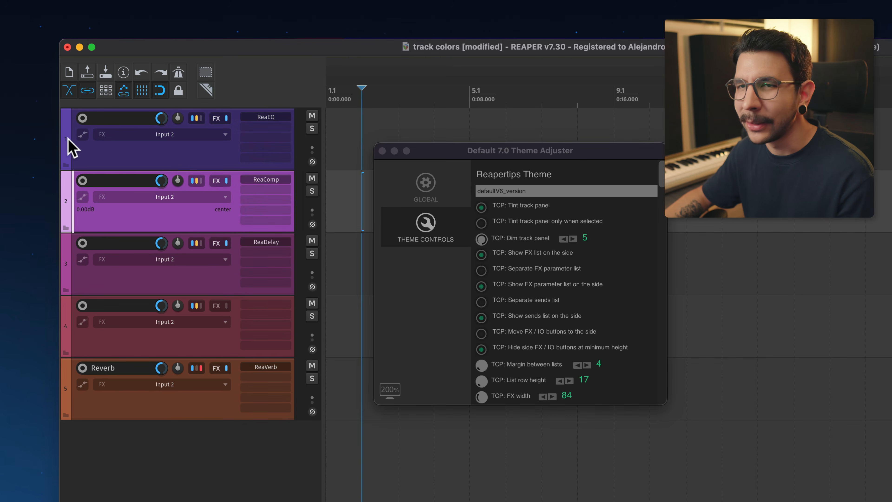
{"action": "left_click", "coordinate": [109, 155]}
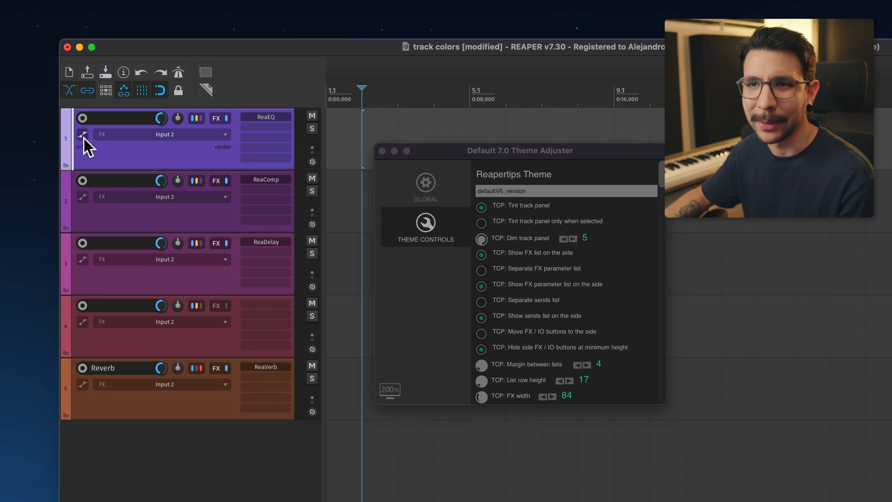
{"action": "left_click", "coordinate": [198, 279]}
{"action": "left_click", "coordinate": [213, 217]}
{"action": "left_click", "coordinate": [190, 167]}
{"action": "left_click", "coordinate": [161, 229]}
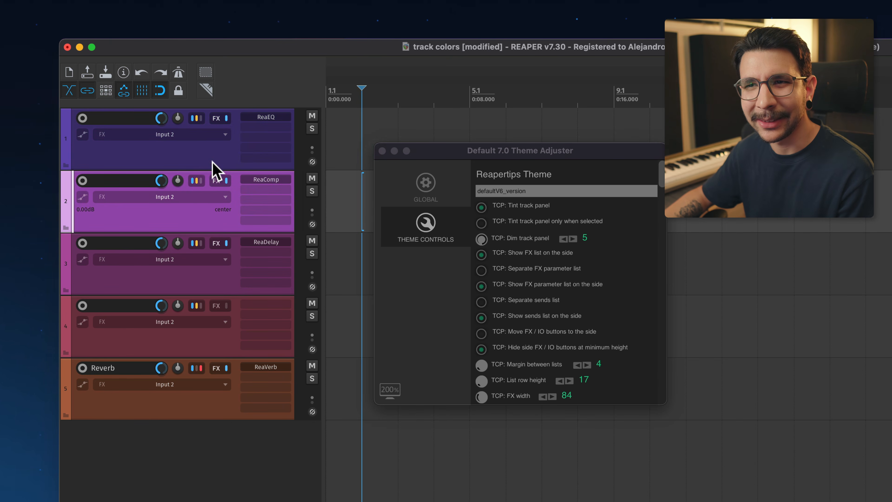
Step: Set TCP: Dim track panel to 2 and deselect all tracks
{"action": "left_click", "coordinate": [562, 239]}
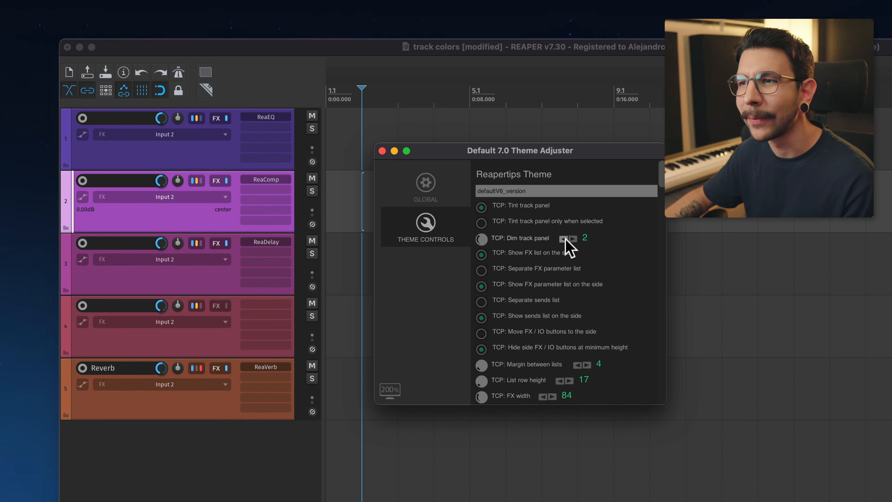
{"action": "left_click", "coordinate": [573, 239]}
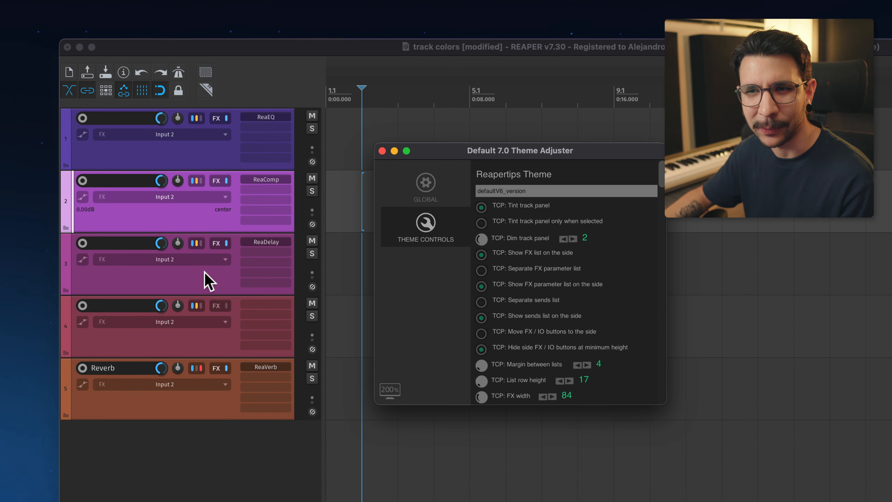
{"action": "left_click", "coordinate": [202, 482]}
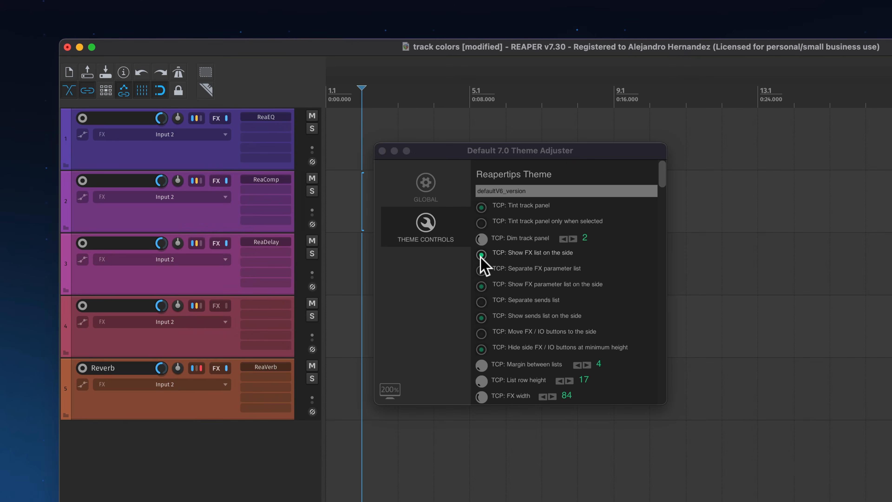
Step: Turn TCP: Show FX list on the side off to compare placement, and turn it back on
{"action": "left_click", "coordinate": [482, 254]}
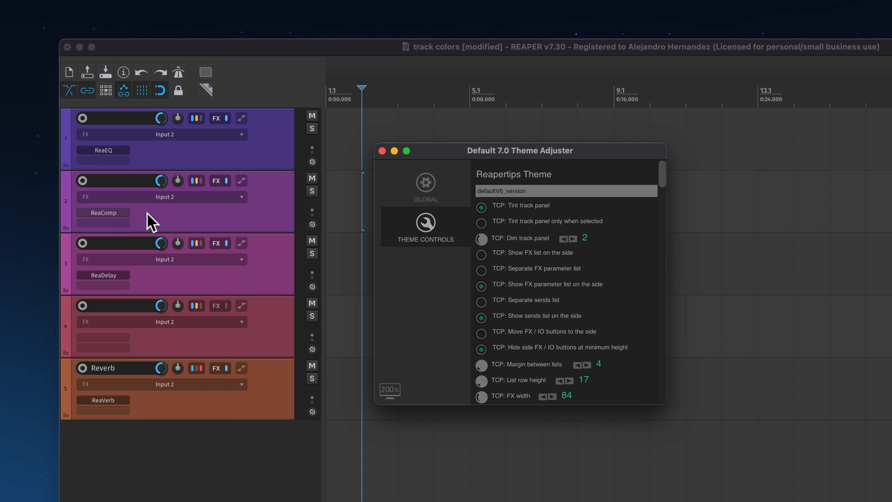
{"action": "left_click", "coordinate": [482, 254]}
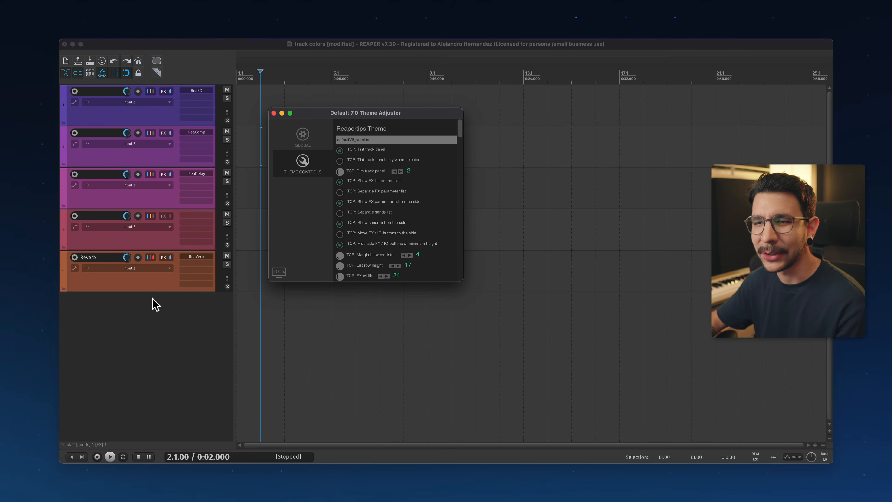
Step: Show sends in the track control panel and turn on TCP: Separate sends list in the theme adjuster
{"action": "right_click", "coordinate": [154, 303]}
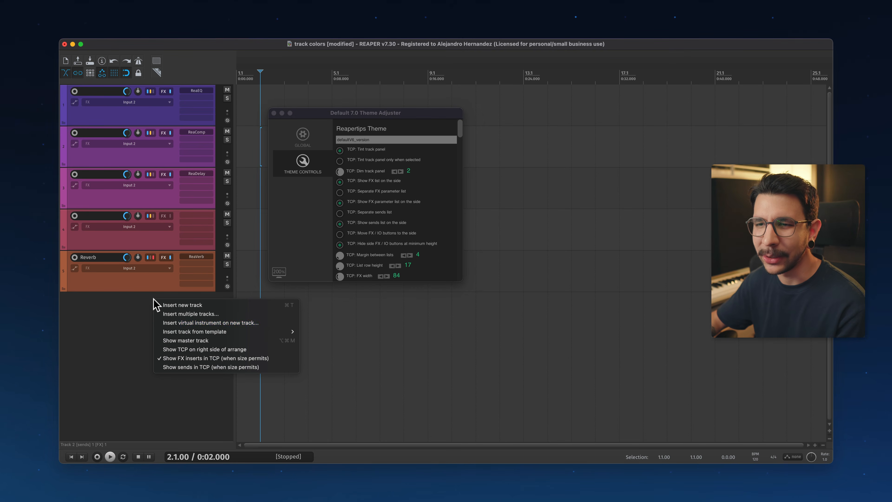
{"action": "left_click", "coordinate": [183, 367]}
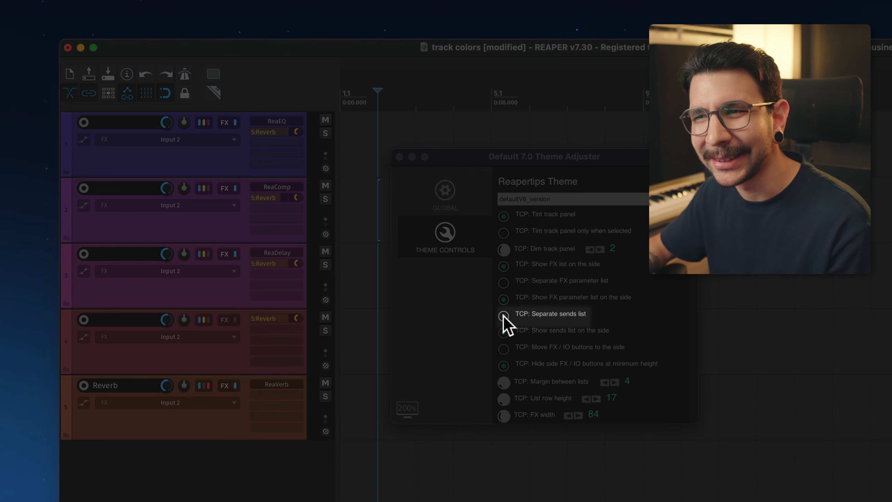
{"action": "left_click", "coordinate": [504, 316]}
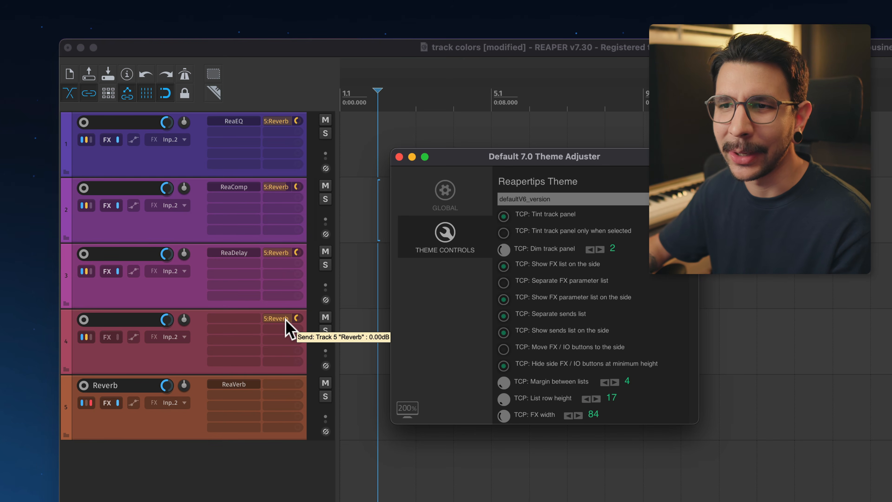
Step: Add another send from track 3 to the Reverb track using the empty slots of its sends list
{"action": "left_click_drag", "start_coordinate": [284, 331], "coordinate": [282, 398]}
{"action": "left_click_drag", "start_coordinate": [287, 273], "coordinate": [283, 396]}
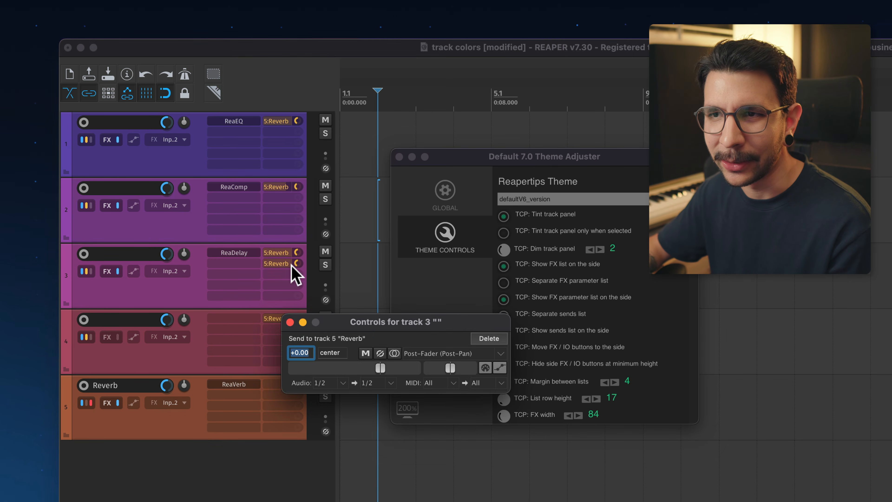
Step: Remove the extra Reverb send from track 3 and turn on TCP: Move FX / IO buttons to the side
{"action": "left_click", "coordinate": [295, 319]}
{"action": "mouse_move", "coordinate": [298, 263]}
{"action": "left_mouse_down"}
{"action": "mouse_move", "coordinate": [298, 277]}
{"action": "mouse_move", "coordinate": [299, 269]}
{"action": "left_mouse_up"}
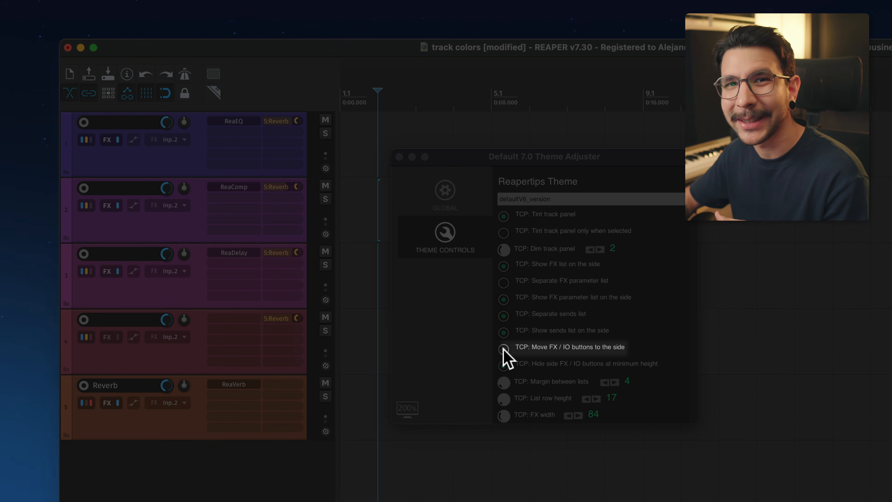
{"action": "left_click", "coordinate": [504, 349]}
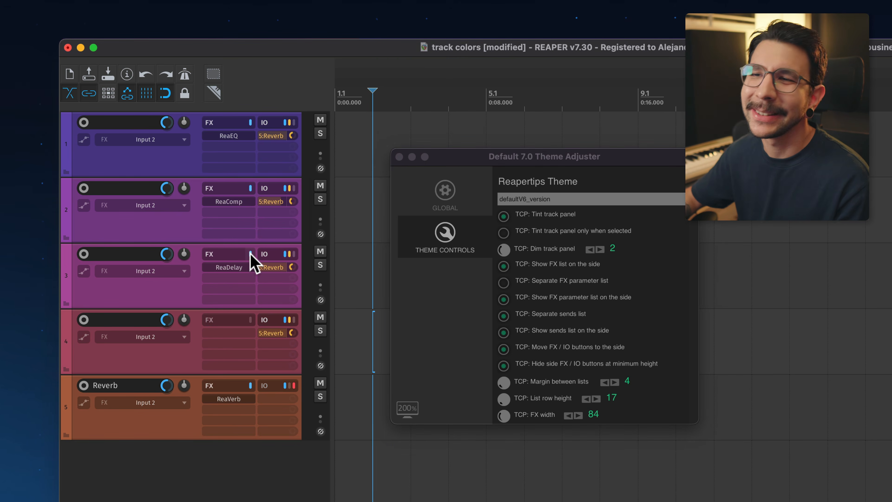
Step: Try track 3's relocated FX bypass, IO and FX buttons, closing whatever opens
{"action": "left_click", "coordinate": [251, 255]}
{"action": "left_click", "coordinate": [250, 254]}
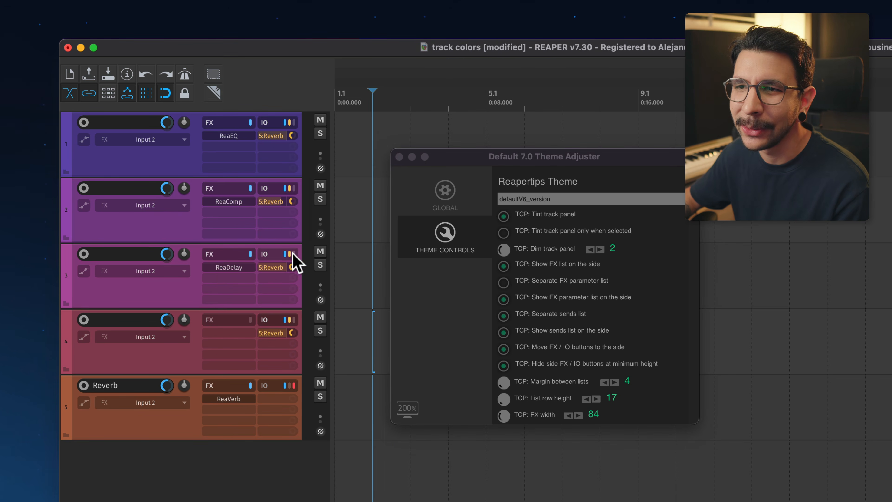
{"action": "left_click", "coordinate": [288, 254]}
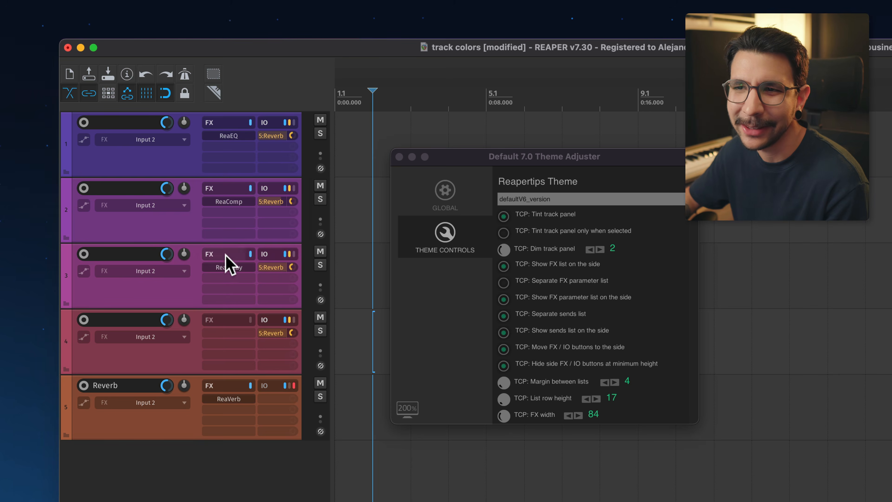
{"action": "left_click", "coordinate": [223, 255]}
{"action": "left_click", "coordinate": [87, 68]}
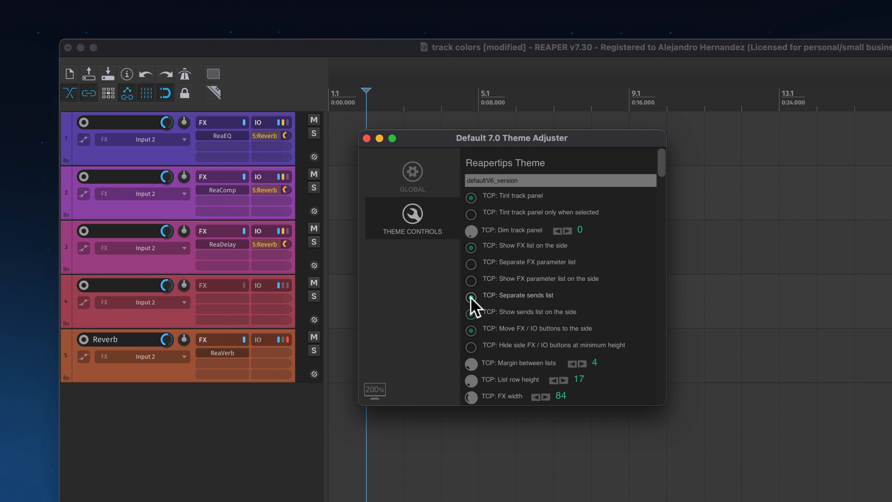
Step: Turn on TCP: Separate FX parameter list and add ReaEQ's Gain-Band 2 and Gain-Band 3 parameters to track 1
{"action": "left_click", "coordinate": [471, 297]}
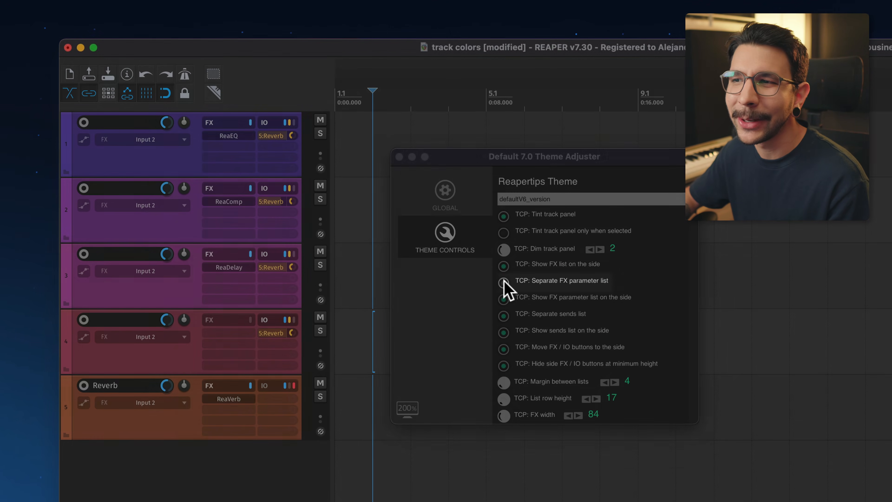
{"action": "left_click", "coordinate": [504, 282]}
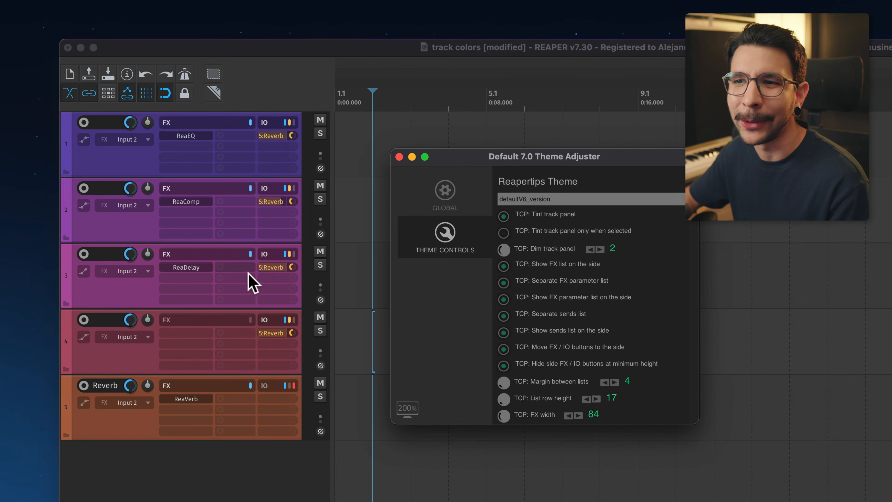
{"action": "left_click", "coordinate": [241, 137]}
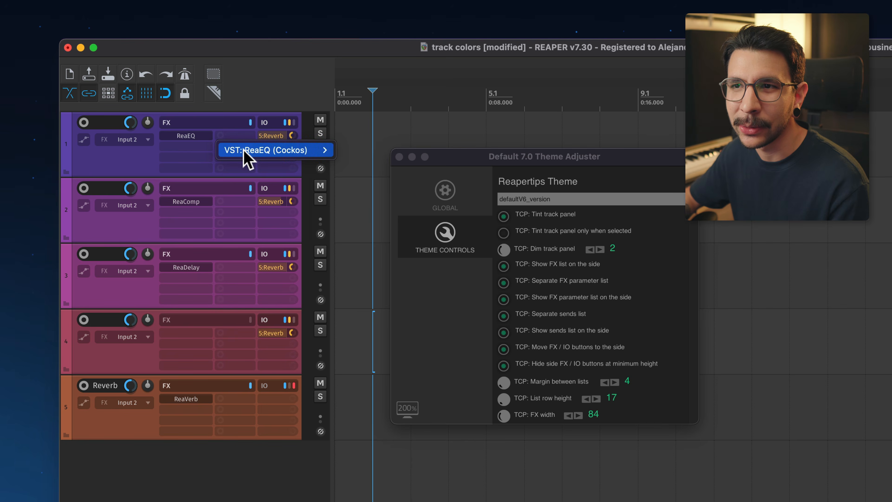
{"action": "mouse_move", "coordinate": [281, 150]}
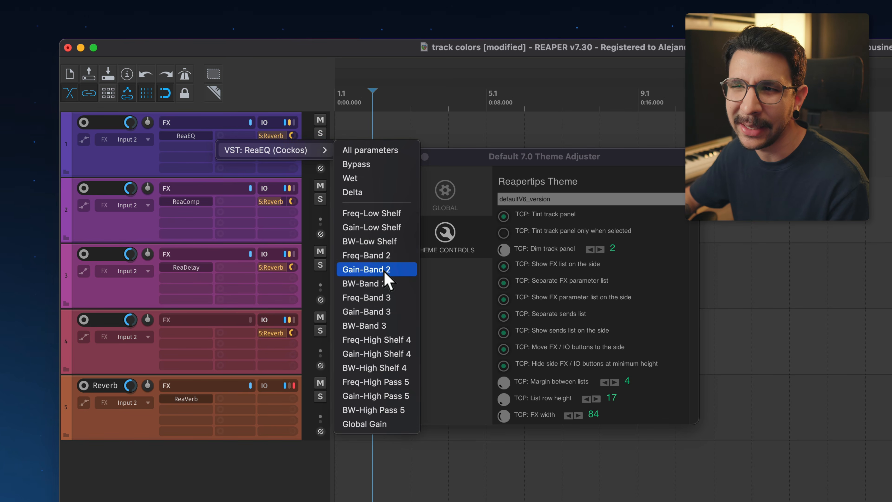
{"action": "left_click", "coordinate": [386, 278]}
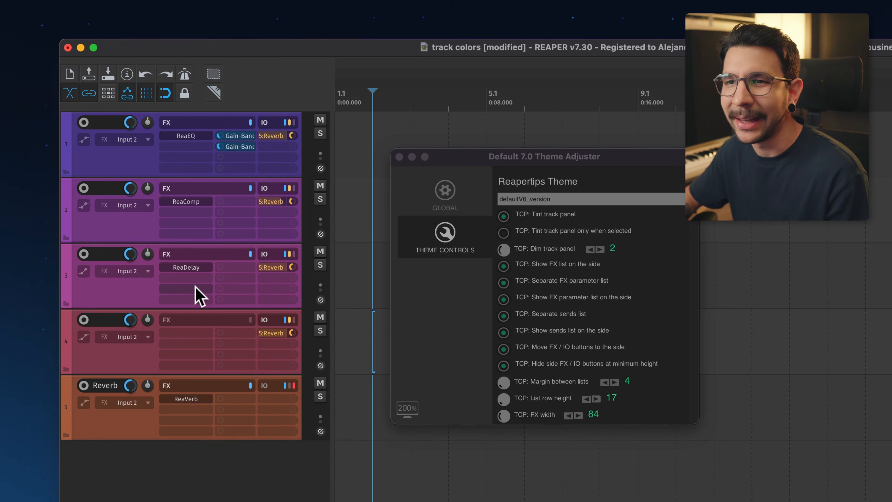
Step: Set TCP: FX width to 74 and increase TCP: Send width in a widened track panel
{"action": "left_click_drag", "start_coordinate": [332, 246], "coordinate": [367, 260]}
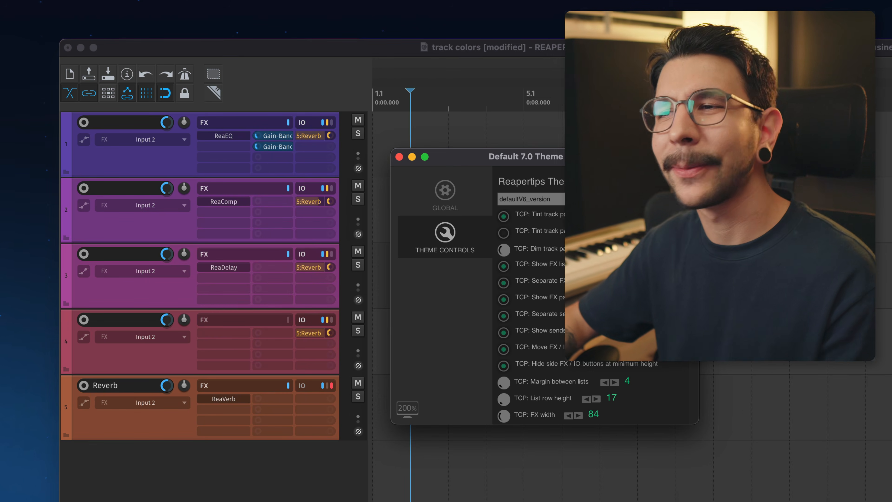
{"action": "scroll", "coordinate": [591, 299], "scroll_direction": "down", "scroll_amount": 5}
{"action": "scroll", "coordinate": [578, 295], "scroll_direction": "down", "scroll_amount": 3}
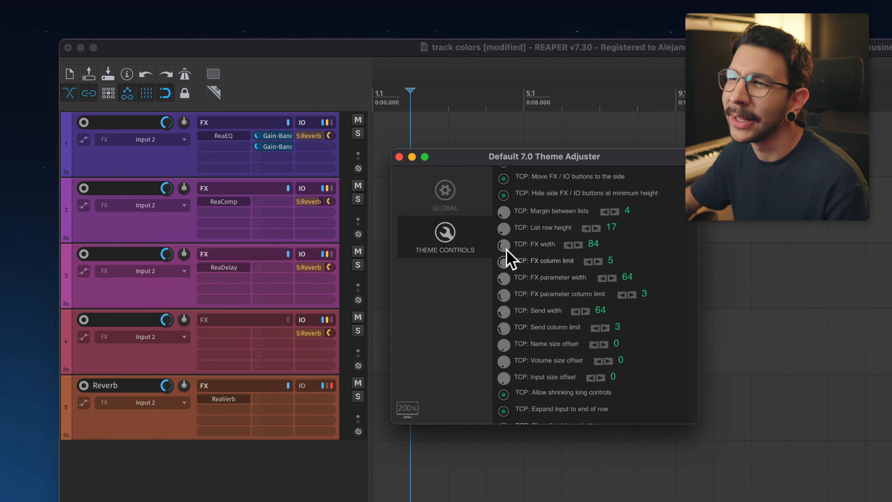
{"action": "left_click_drag", "start_coordinate": [506, 229], "coordinate": [505, 251]}
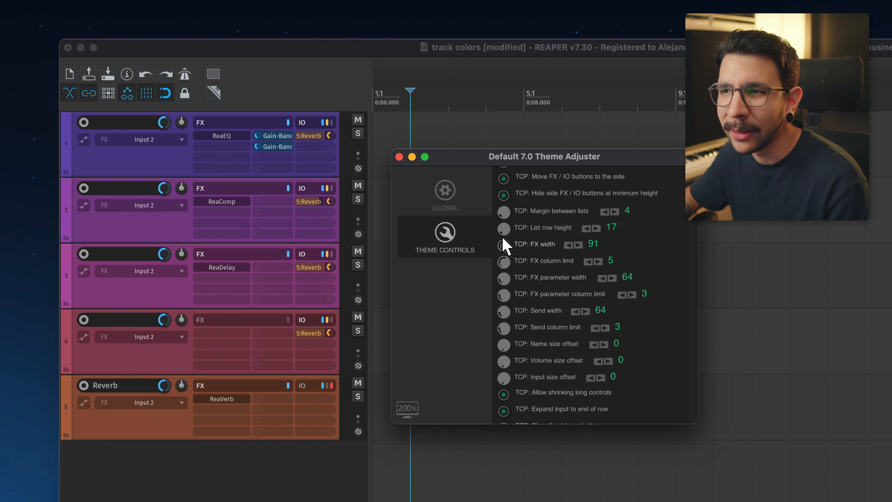
{"action": "left_click_drag", "start_coordinate": [504, 311], "coordinate": [502, 275]}
Step: Turn off TCP: Separate FX parameter list, TCP: Separate sends list and TCP: Move FX / IO buttons to the side
{"action": "scroll", "coordinate": [593, 289], "scroll_direction": "up", "scroll_amount": 6}
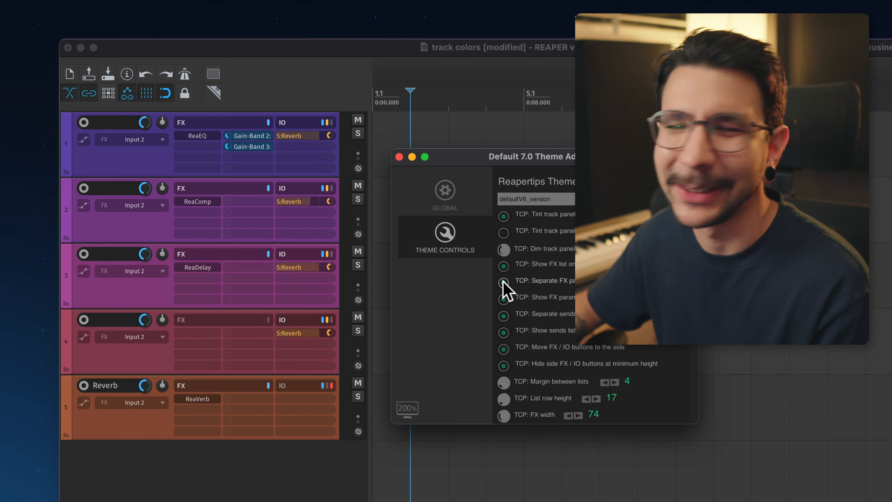
{"action": "left_click", "coordinate": [504, 282]}
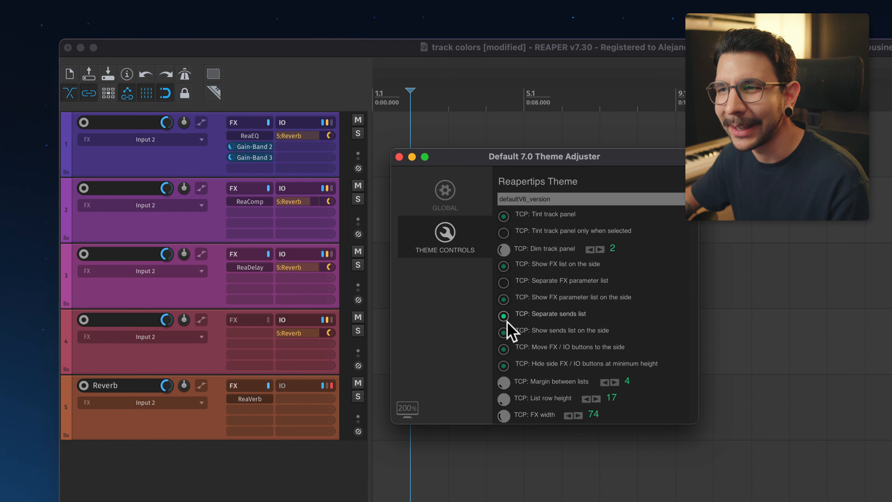
{"action": "left_click", "coordinate": [505, 349]}
Step: Narrow the track panel to try TCP: Allow shrinking long controls, and widen the panel again
{"action": "scroll", "coordinate": [594, 299], "scroll_direction": "down", "scroll_amount": 15}
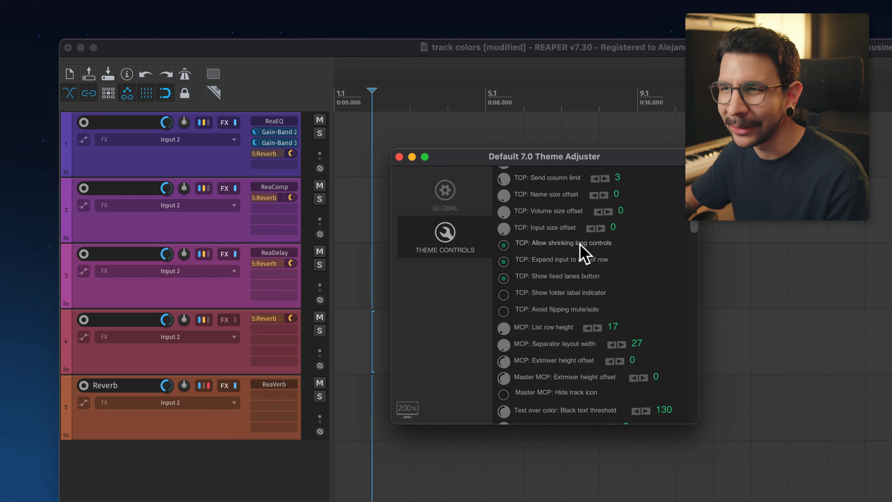
{"action": "left_click_drag", "start_coordinate": [328, 201], "coordinate": [232, 212]}
{"action": "left_click", "coordinate": [503, 245]}
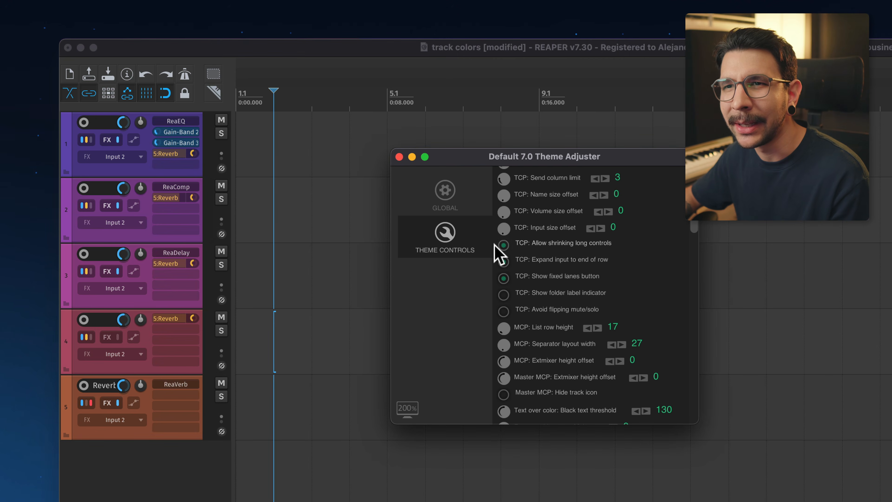
{"action": "left_click", "coordinate": [256, 181]}
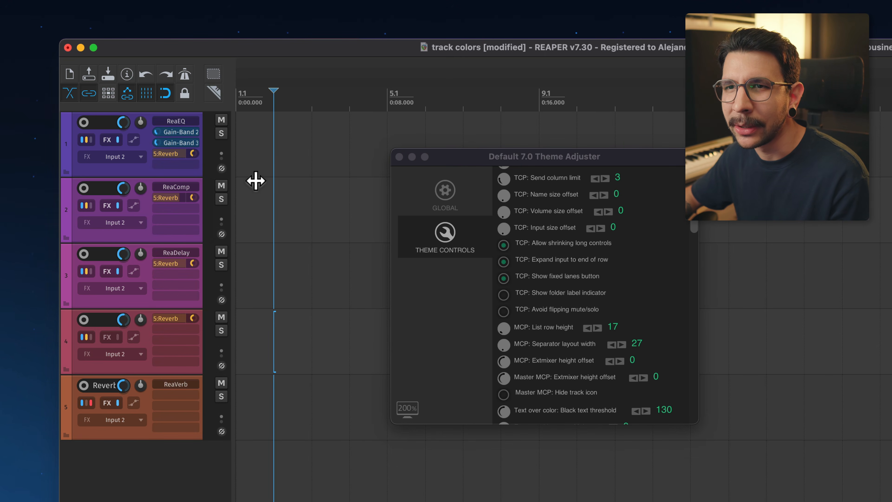
{"action": "left_click_drag", "start_coordinate": [231, 177], "coordinate": [330, 175]}
{"action": "mouse_move", "coordinate": [235, 305]}
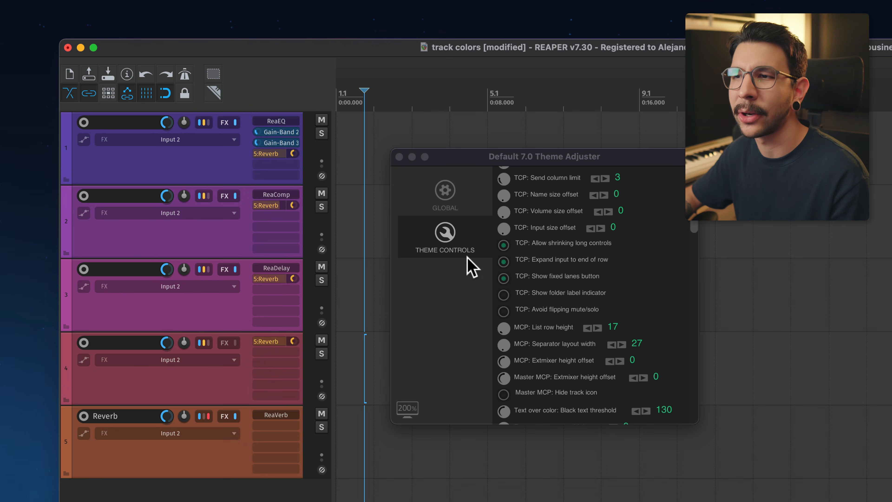
Step: Turn TCP: Expand input to end of row off and back on, and look through track 2's input choices
{"action": "left_click", "coordinate": [504, 262]}
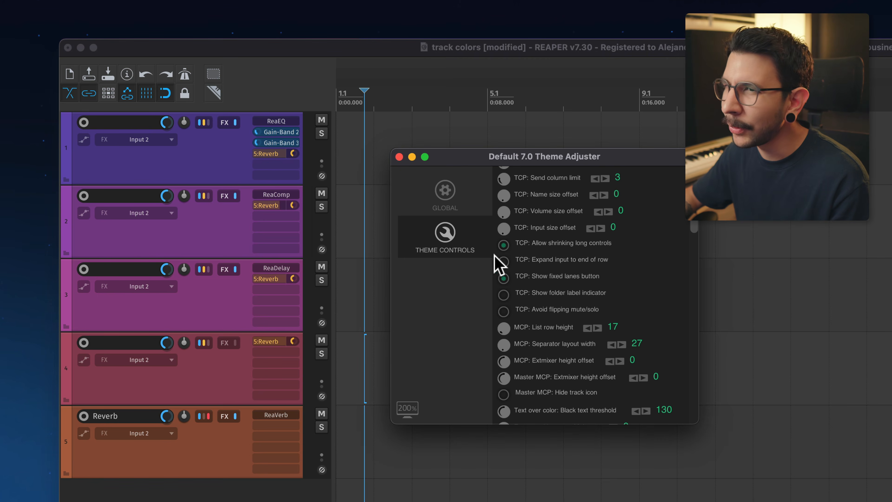
{"action": "left_click", "coordinate": [504, 262]}
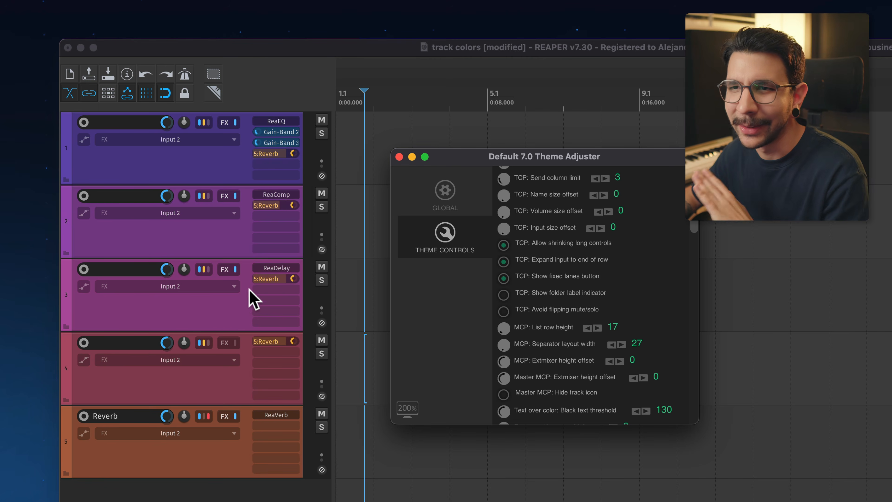
{"action": "mouse_move", "coordinate": [335, 247]}
{"action": "left_mouse_down"}
{"action": "mouse_move", "coordinate": [361, 249]}
{"action": "mouse_move", "coordinate": [295, 248]}
{"action": "mouse_move", "coordinate": [352, 247]}
{"action": "mouse_move", "coordinate": [338, 247]}
{"action": "left_mouse_up"}
{"action": "left_click", "coordinate": [165, 217]}
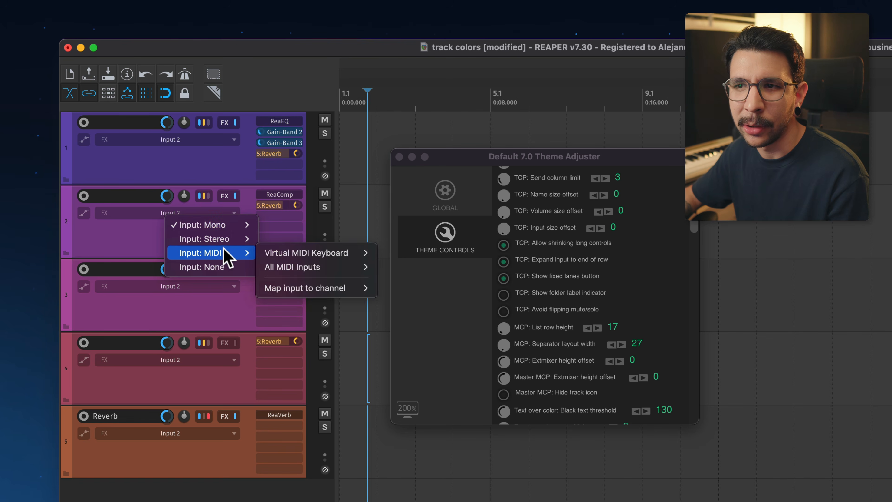
{"action": "left_click", "coordinate": [165, 237]}
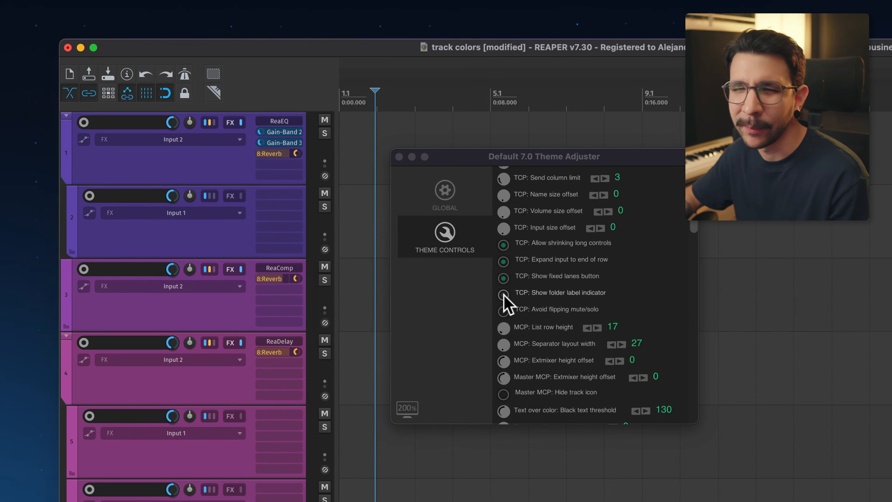
Step: Turn on TCP: Show folder label indicator and shrink the child tracks of folder track 4
{"action": "left_click", "coordinate": [504, 295]}
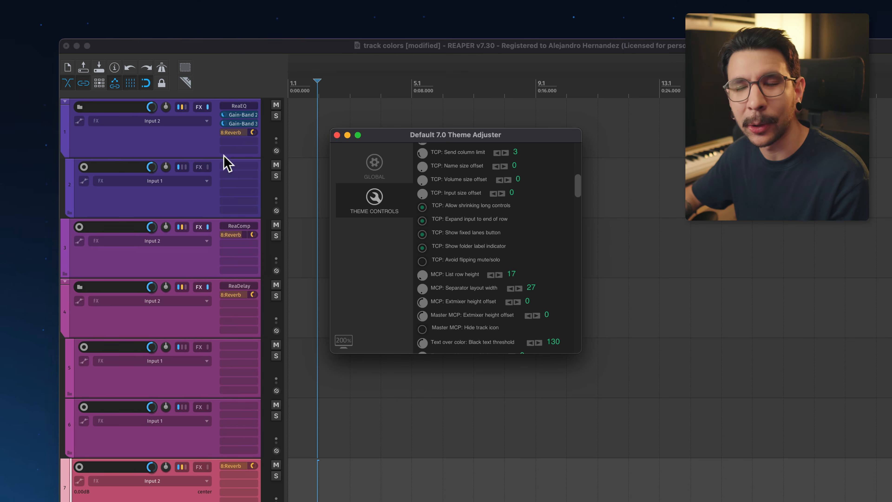
{"action": "left_click", "coordinate": [79, 106]}
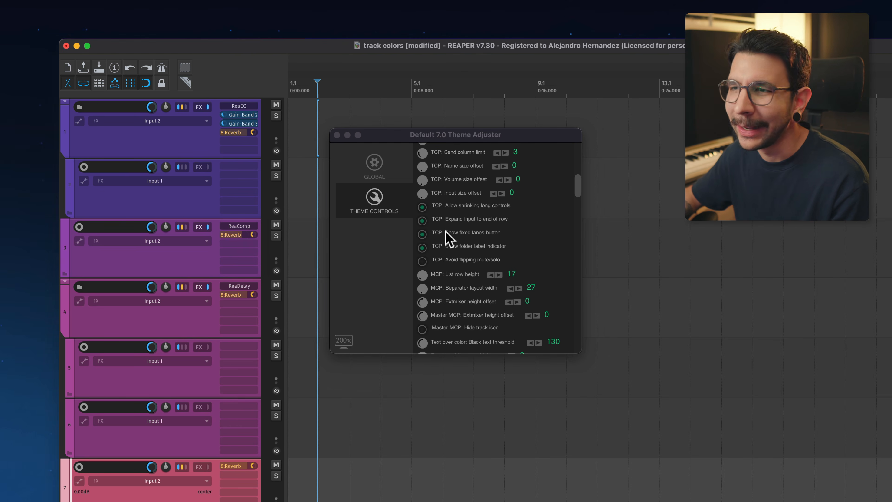
{"action": "left_click", "coordinate": [424, 261]}
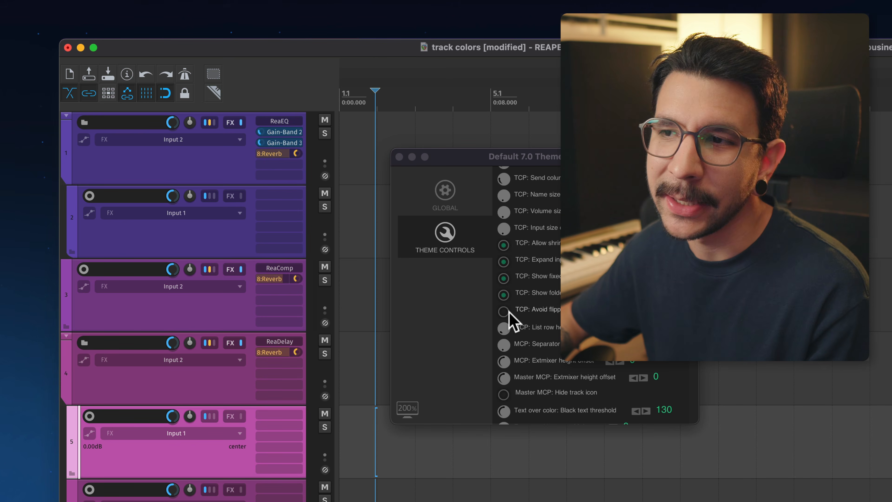
{"action": "left_click", "coordinate": [424, 261]}
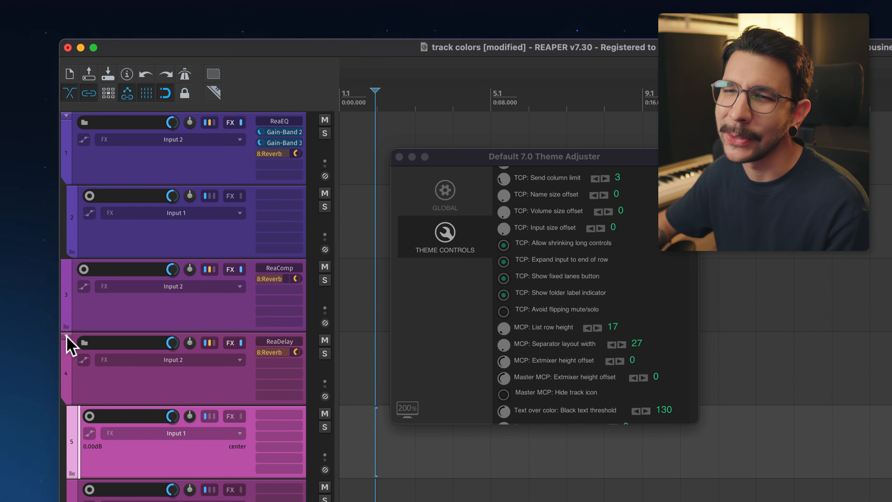
{"action": "left_click", "coordinate": [66, 338]}
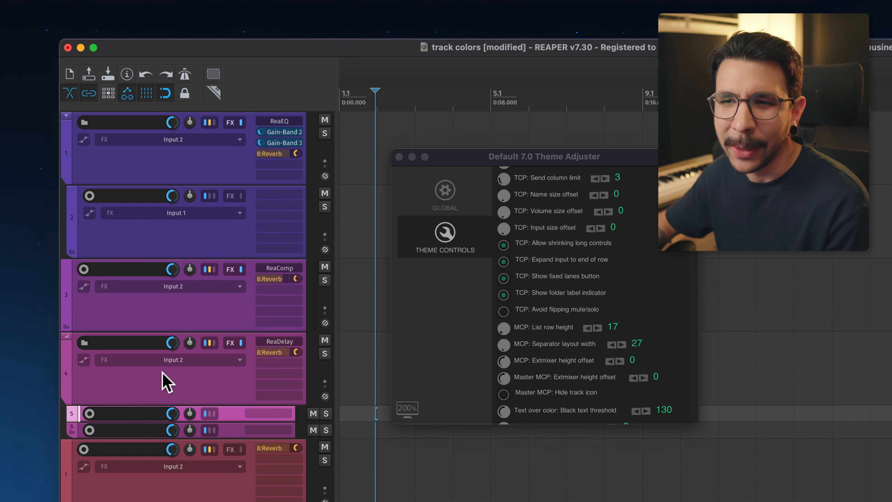
{"action": "left_click", "coordinate": [192, 387]}
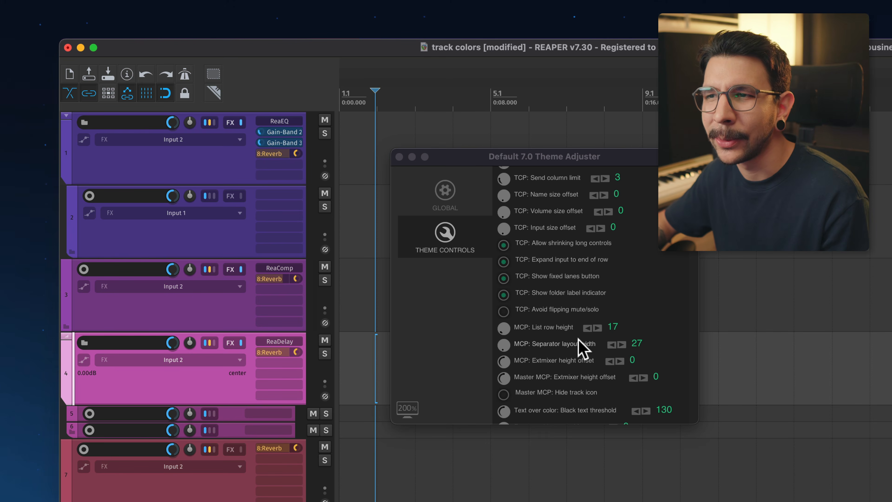
Step: Turn on TCP: Avoid flipping mute/solo and move the theme adjuster clear of the mixer's tracks
{"action": "left_click", "coordinate": [503, 311]}
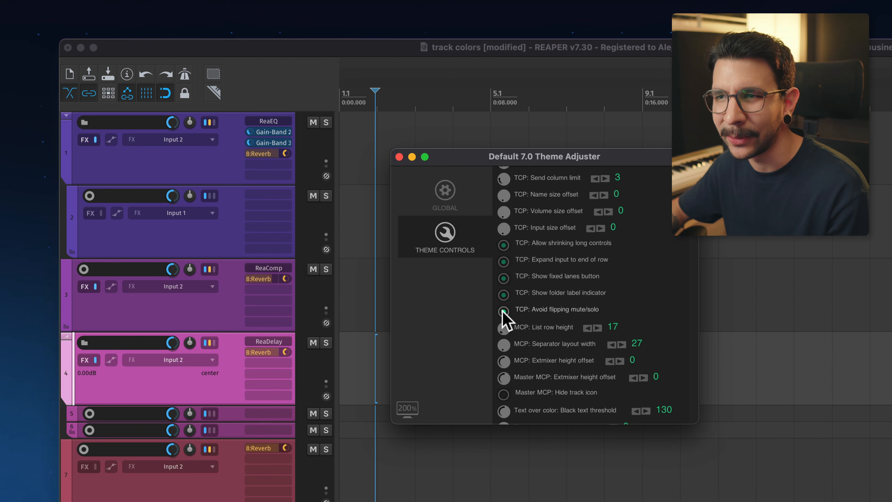
{"action": "scroll", "coordinate": [486, 250], "scroll_direction": "down", "scroll_amount": 5}
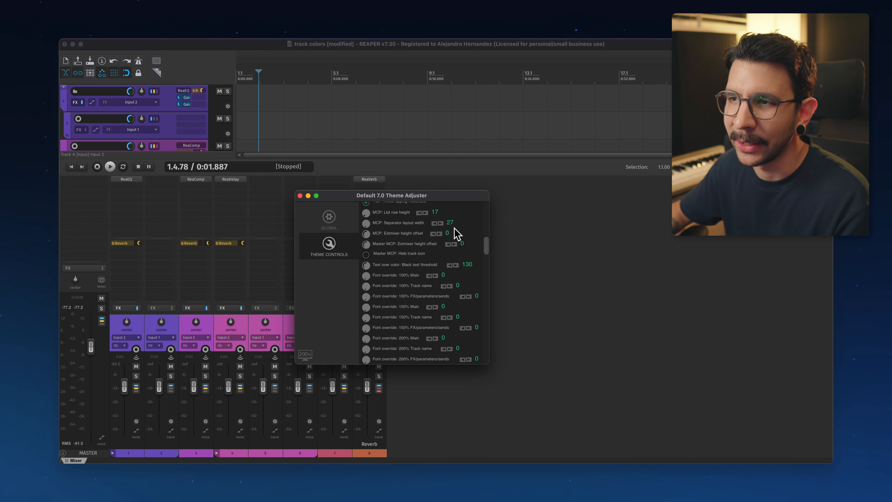
{"action": "left_click_drag", "start_coordinate": [426, 195], "coordinate": [514, 200]}
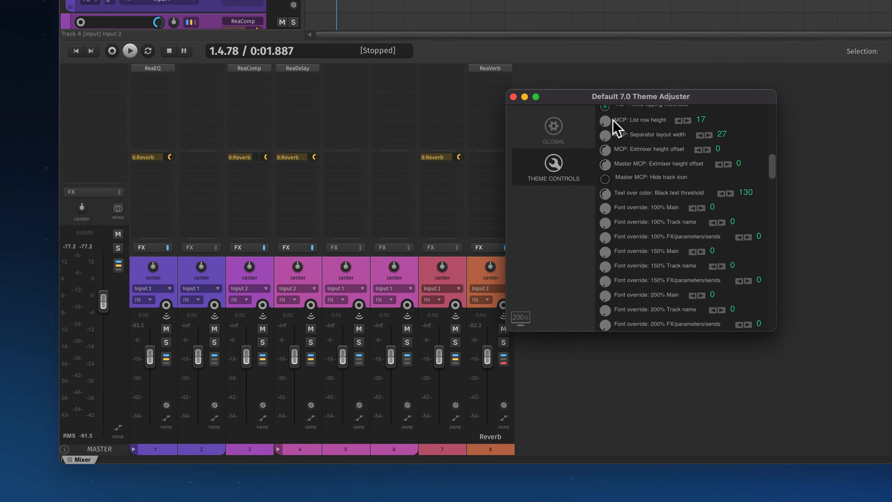
Step: Set MCP: List row height to 22 after trying a larger value
{"action": "scroll", "coordinate": [606, 121], "scroll_direction": "up", "scroll_amount": 5}
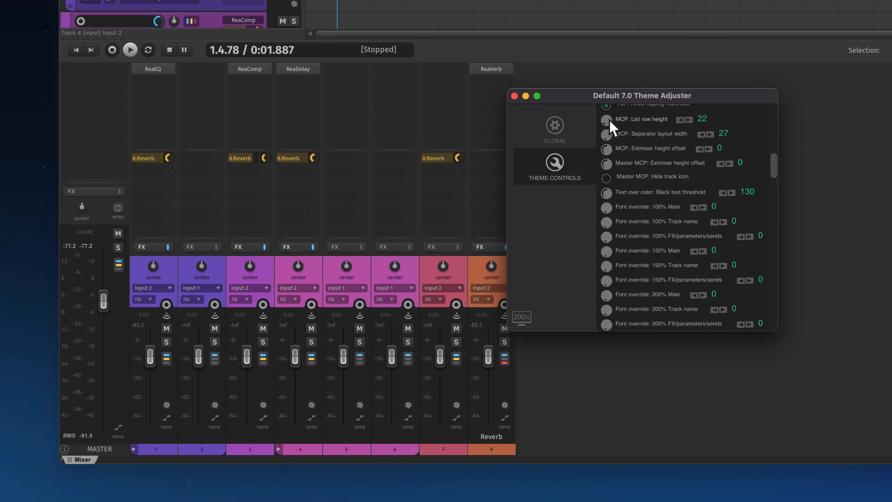
{"action": "scroll", "coordinate": [610, 121], "scroll_direction": "up", "scroll_amount": 5}
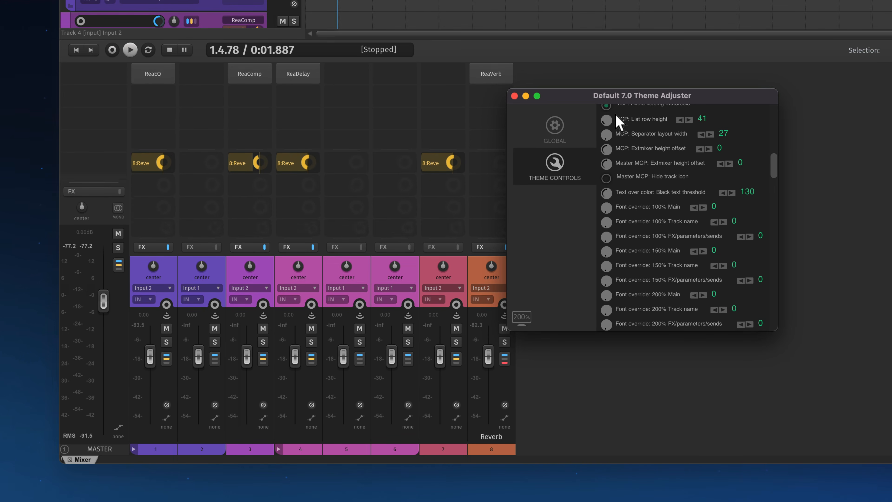
{"action": "scroll", "coordinate": [613, 119], "scroll_direction": "down", "scroll_amount": 5}
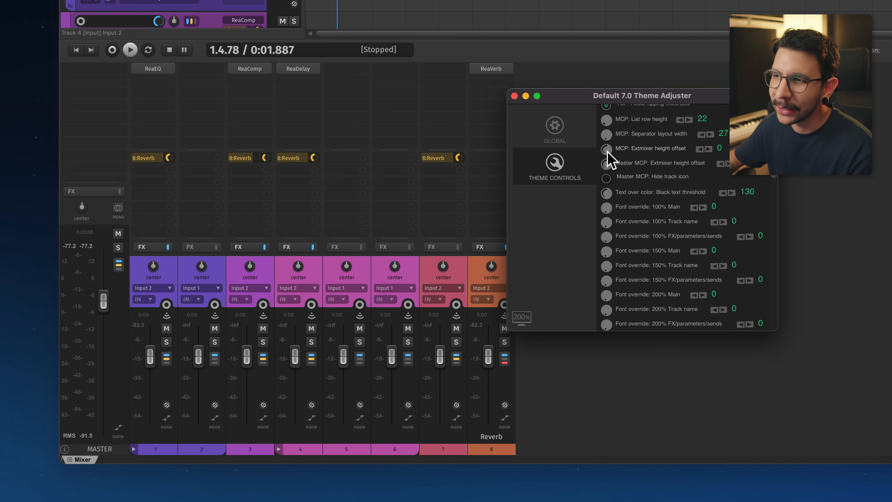
Step: Set MCP: Extmixer height offset to 147 and Master MCP: Extmixer height offset to 131 in the theme adjuster
{"action": "left_click_drag", "start_coordinate": [609, 151], "coordinate": [604, 95]}
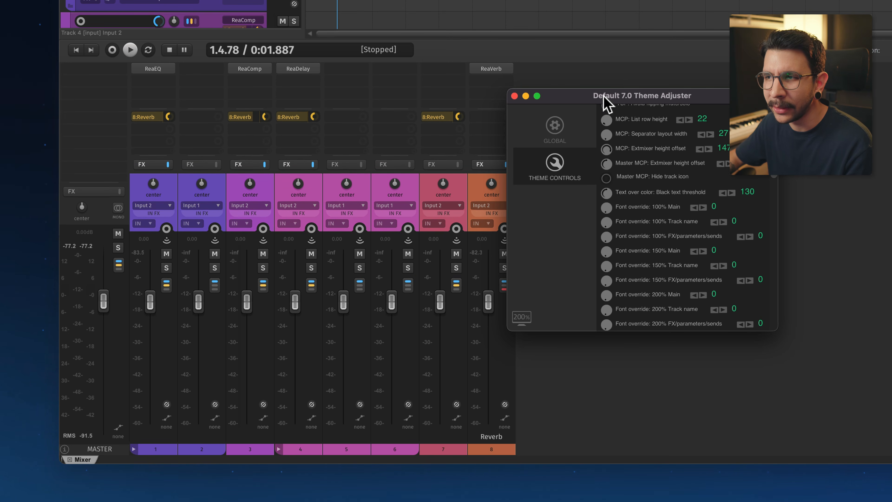
{"action": "left_click_drag", "start_coordinate": [609, 171], "coordinate": [610, 122]}
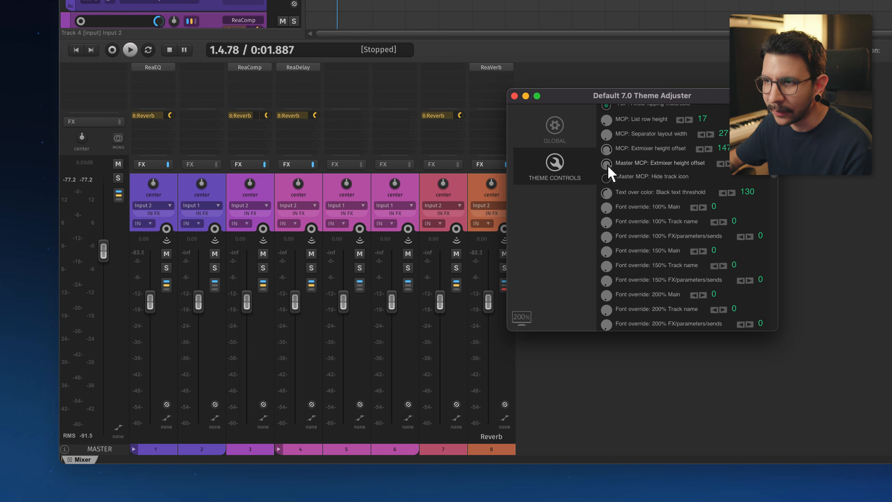
{"action": "left_click_drag", "start_coordinate": [609, 168], "coordinate": [609, 166]}
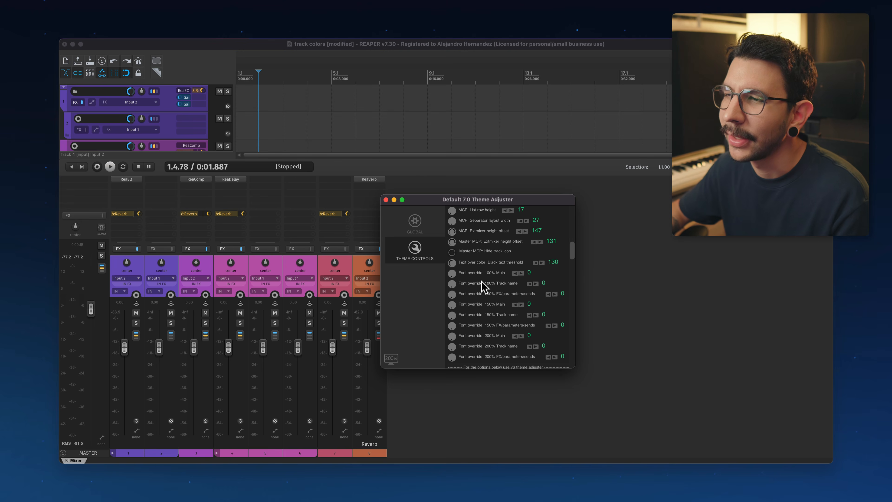
{"action": "scroll", "coordinate": [558, 258], "scroll_direction": "down", "scroll_amount": 3}
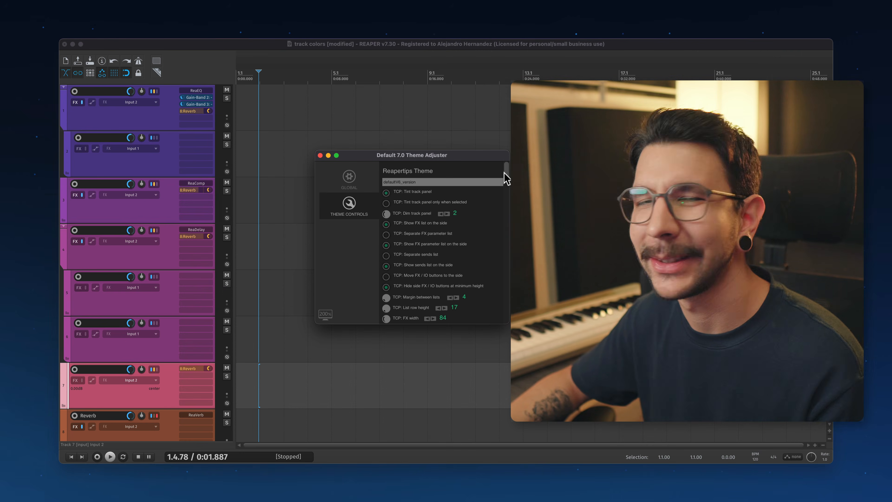
{"action": "mouse_move", "coordinate": [506, 172]}
{"action": "left_mouse_down"}
{"action": "mouse_move", "coordinate": [506, 199]}
{"action": "mouse_move", "coordinate": [503, 167]}
{"action": "left_mouse_up"}
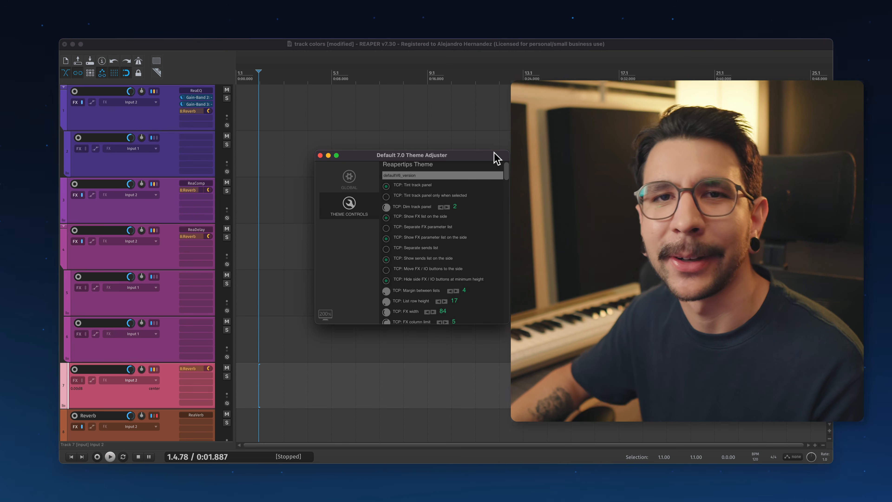
{"action": "left_click_drag", "start_coordinate": [494, 152], "coordinate": [498, 141]}
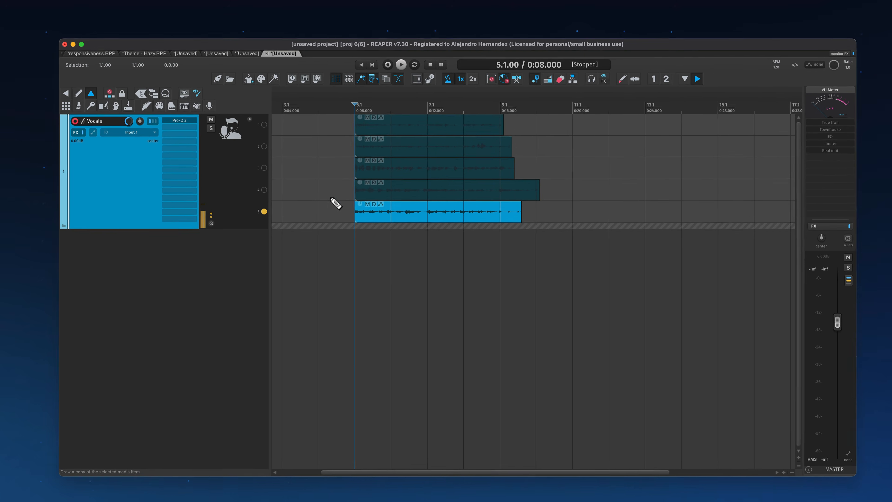
Step: Switch the Vocals track's playing lane to 4 and then 3, and move the end of lane 2's first comp area slightly earlier
{"action": "scroll", "coordinate": [350, 202], "scroll_direction": "right", "scroll_amount": 3}
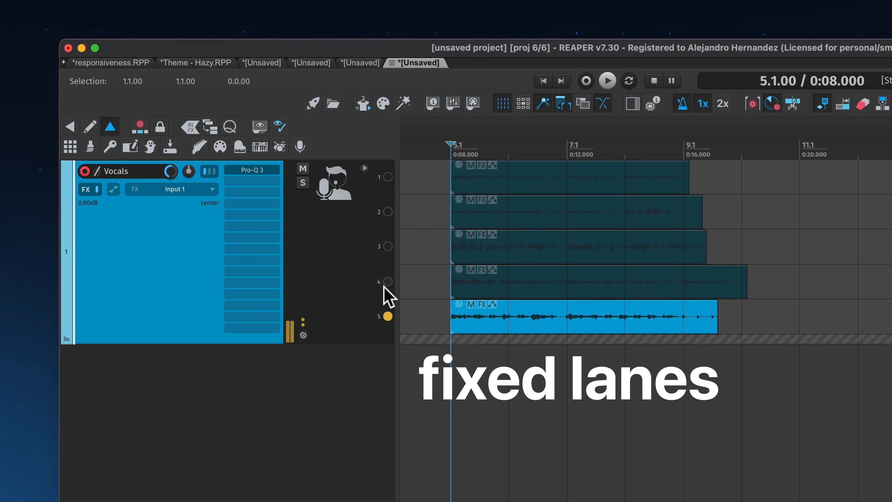
{"action": "left_click", "coordinate": [388, 281]}
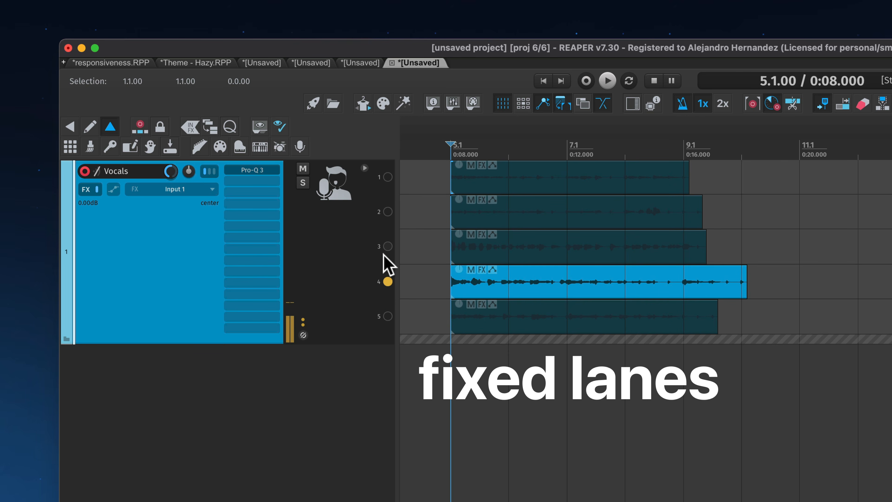
{"action": "left_click", "coordinate": [388, 246]}
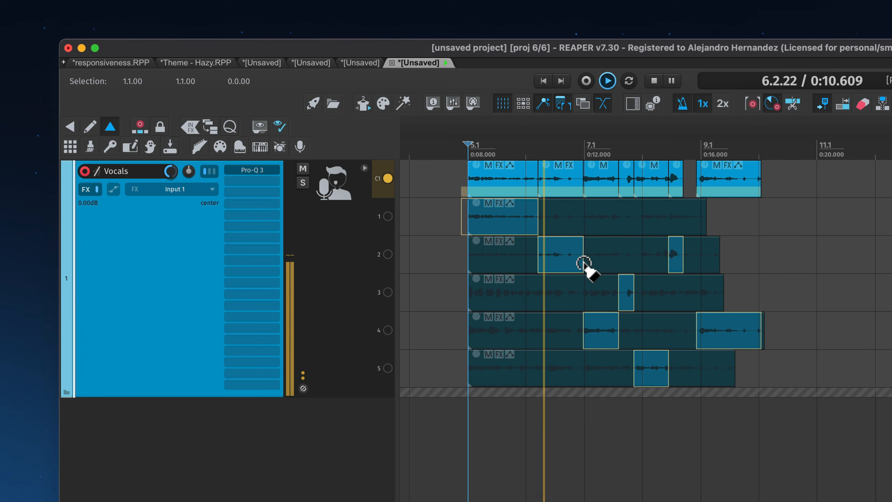
{"action": "left_click_drag", "start_coordinate": [584, 264], "coordinate": [578, 262]}
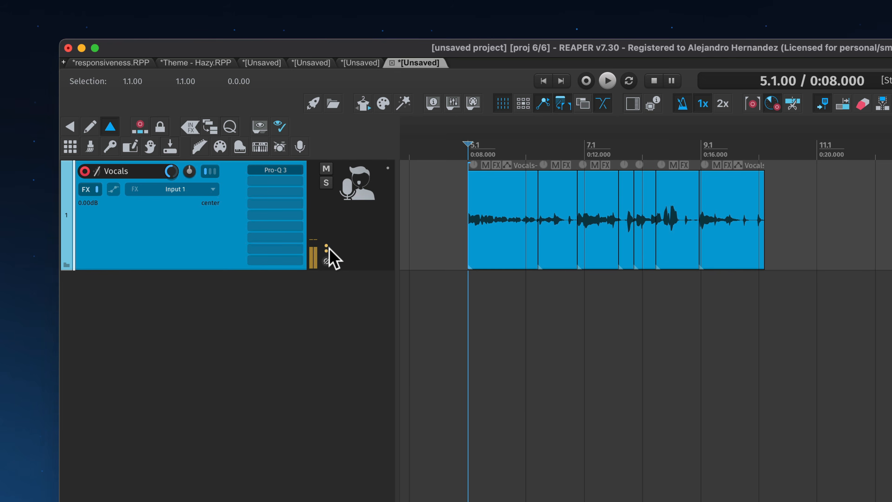
Step: Expand and collapse the Vocals track's fixed lanes, and insert a new track below it
{"action": "left_click", "coordinate": [327, 250]}
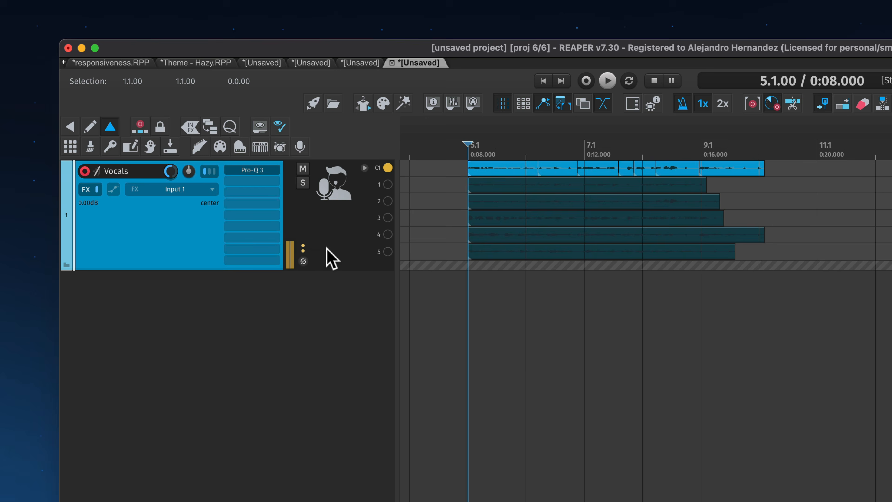
{"action": "left_click", "coordinate": [303, 251]}
{"action": "double_click", "coordinate": [303, 313]}
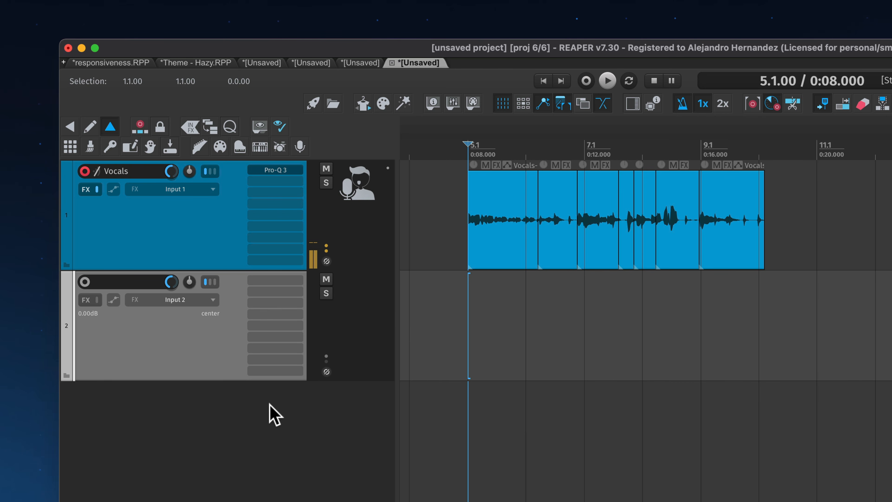
{"action": "key", "text": "super+Down"}
{"action": "key", "text": "super+Down"}
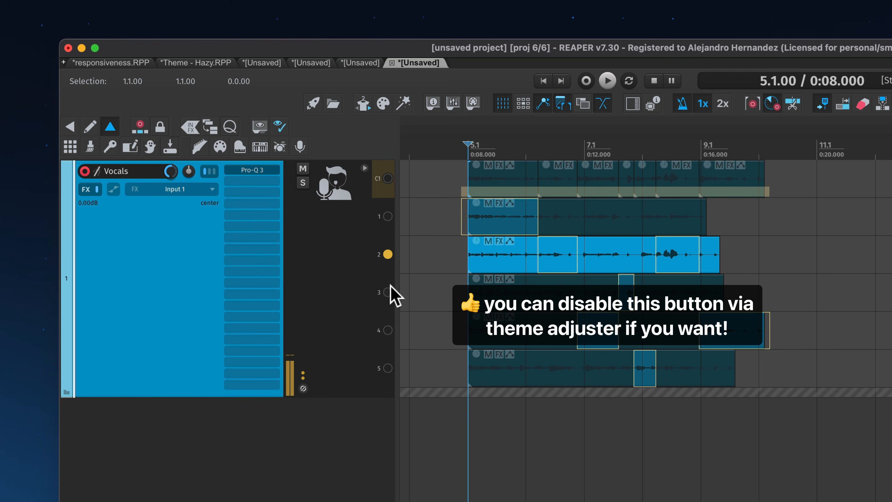
Step: Play the Vocals track while switching its playing lane to 3, 4 and the C1 comp lane
{"action": "key", "text": "space"}
{"action": "left_click", "coordinate": [388, 292]}
{"action": "left_click", "coordinate": [388, 331]}
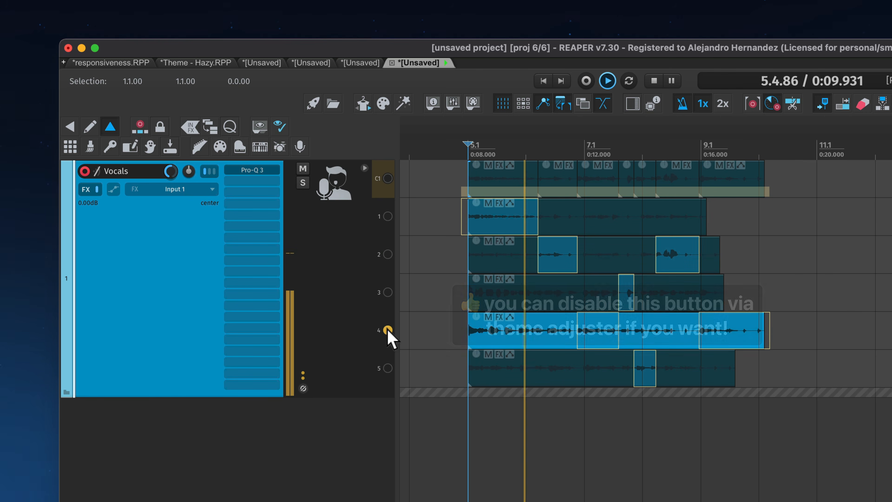
{"action": "left_click", "coordinate": [388, 178]}
{"action": "key", "text": "space"}
{"action": "key", "text": "space"}
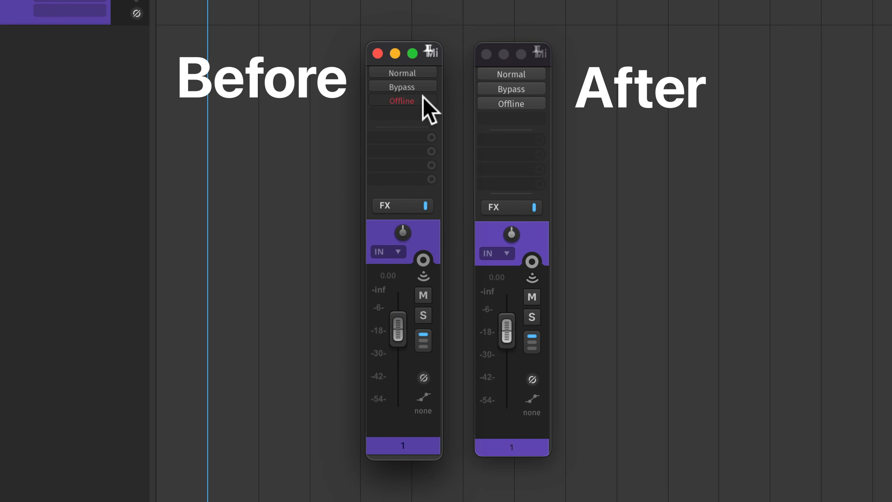
Step: Set the second mixer strip's Offline plug-in offline and toggle bypass of the Bypass plug-in in both strips
{"action": "left_click", "coordinate": [487, 104]}
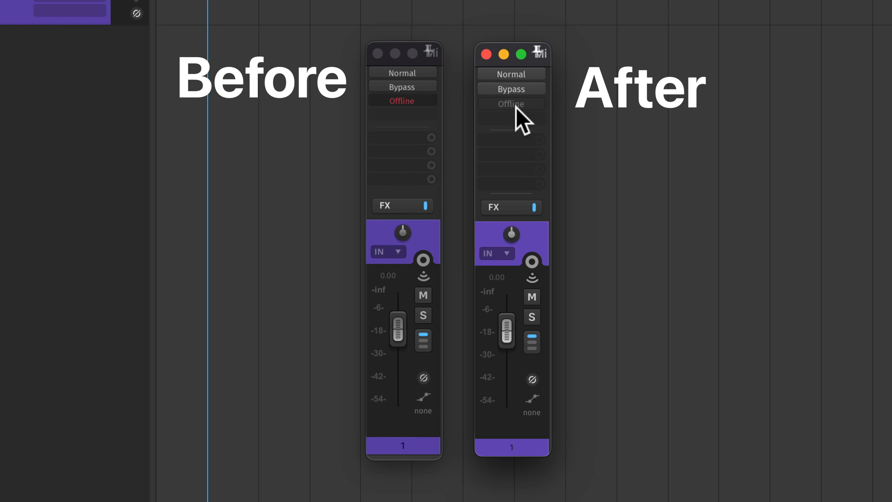
{"action": "left_click", "coordinate": [434, 90]}
{"action": "left_click", "coordinate": [492, 90]}
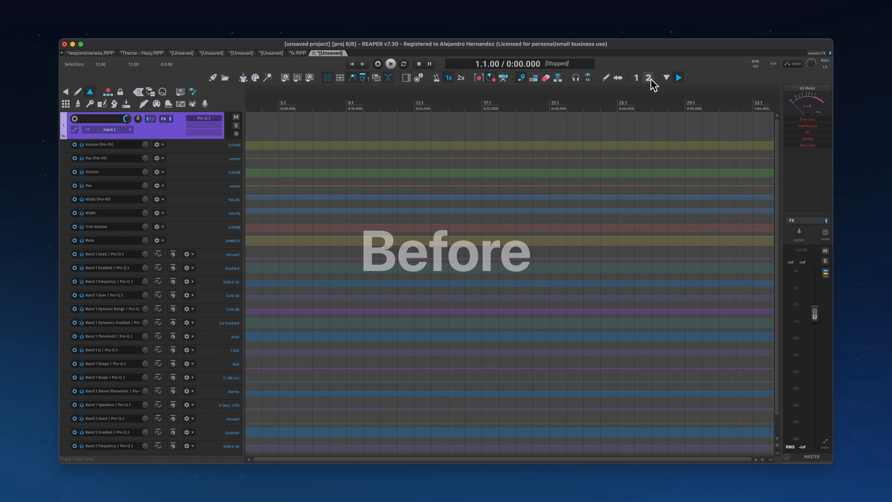
Step: Run custom action 2, and select the second and third media items of the Vocals recording in turn
{"action": "left_click", "coordinate": [649, 78]}
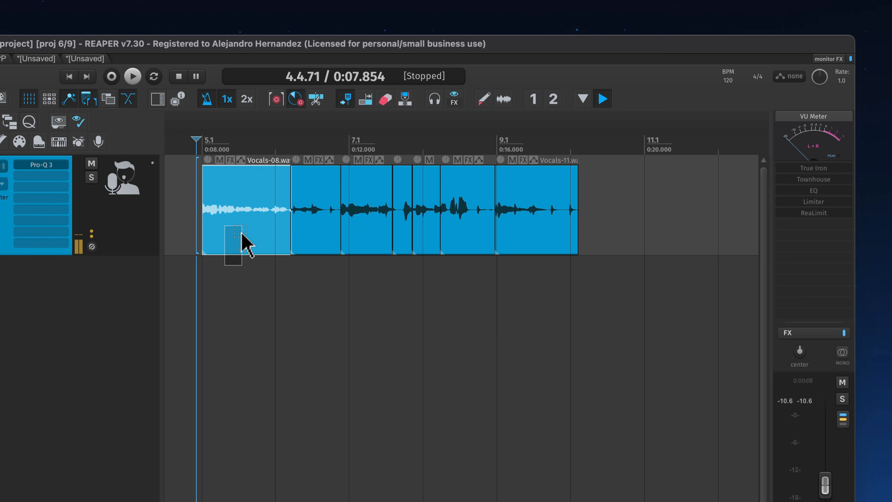
{"action": "left_click", "coordinate": [315, 213]}
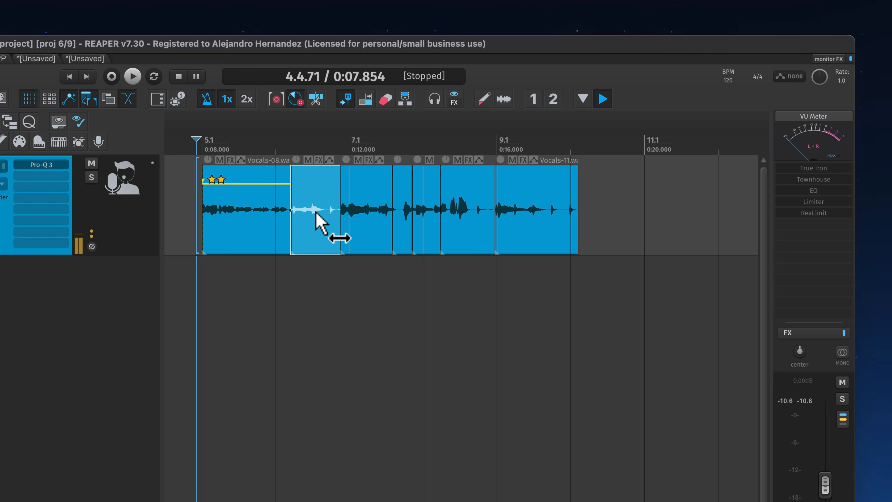
{"action": "left_click", "coordinate": [364, 205]}
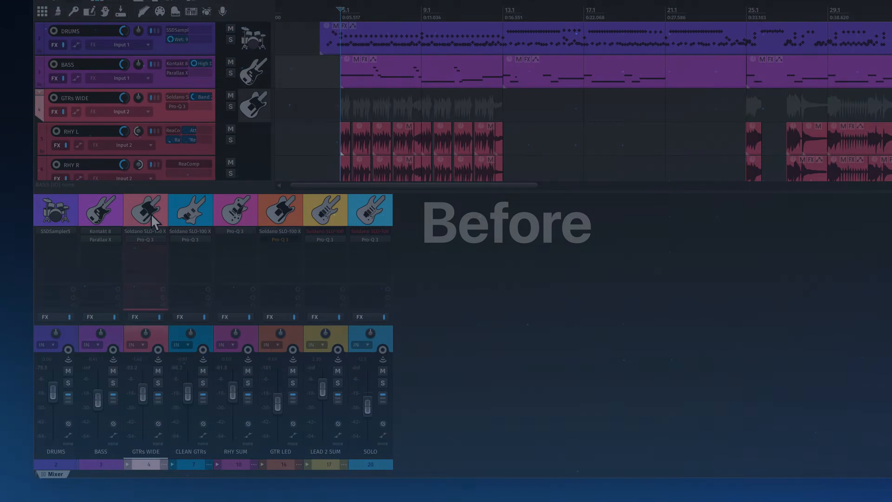
Step: Select the mixer tracks CLEAN GTRs, GTR LED, DRUMS and GTRs WIDE in turn to compare their track icon colours
{"action": "left_click", "coordinate": [191, 210]}
{"action": "left_click", "coordinate": [281, 210]}
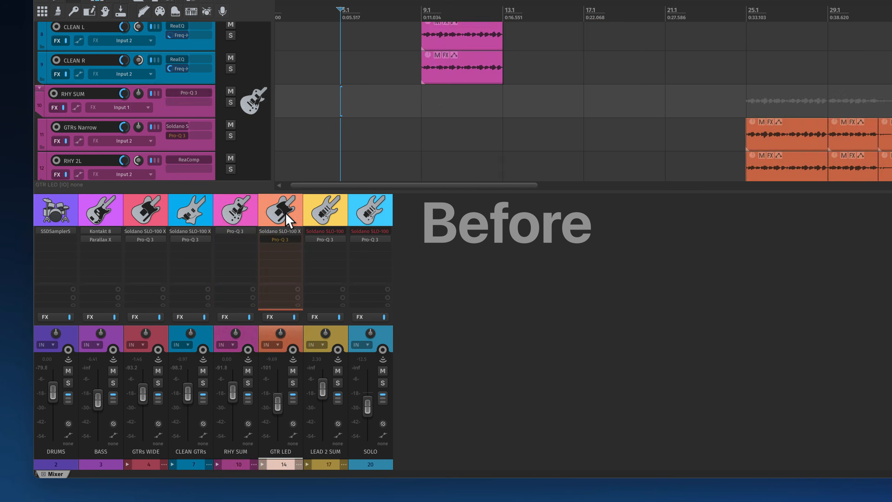
{"action": "left_click", "coordinate": [456, 254]}
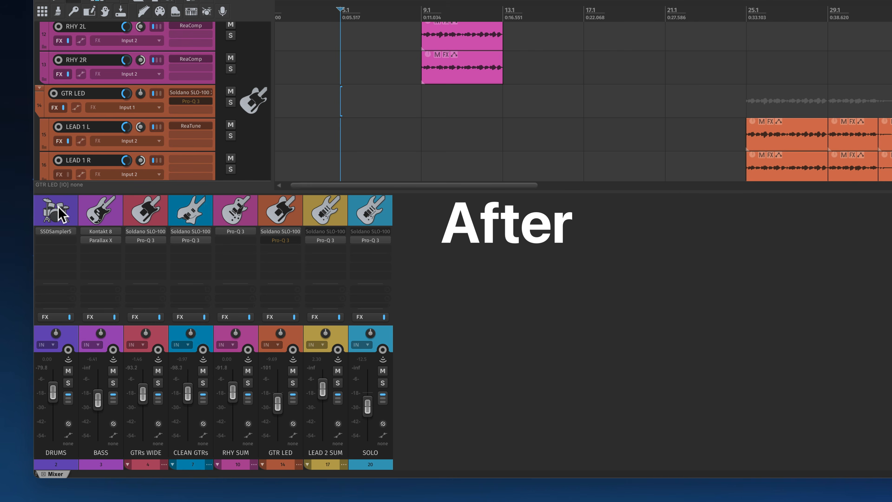
{"action": "left_click", "coordinate": [60, 212]}
{"action": "left_click", "coordinate": [150, 222]}
{"action": "left_click", "coordinate": [192, 220]}
{"action": "left_click", "coordinate": [287, 220]}
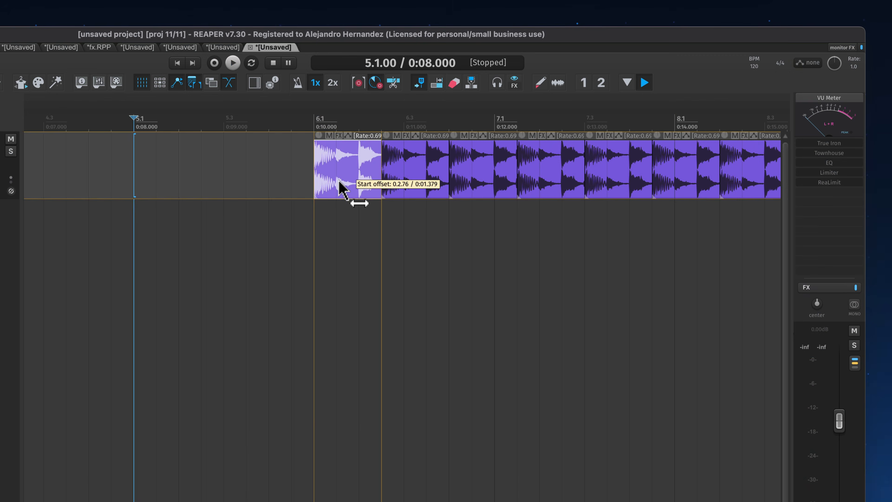
Step: Slip the contents of the first audio item on the purple track and delete the second item
{"action": "mouse_move", "coordinate": [339, 176]}
{"action": "left_mouse_down"}
{"action": "mouse_move", "coordinate": [471, 169]}
{"action": "mouse_move", "coordinate": [418, 162]}
{"action": "mouse_move", "coordinate": [355, 172]}
{"action": "left_mouse_up"}
{"action": "left_click", "coordinate": [417, 163]}
{"action": "key", "text": "Delete"}
Step: Shorten the first audio item to one beat and split it at 6.1.50
{"action": "left_click", "coordinate": [345, 163]}
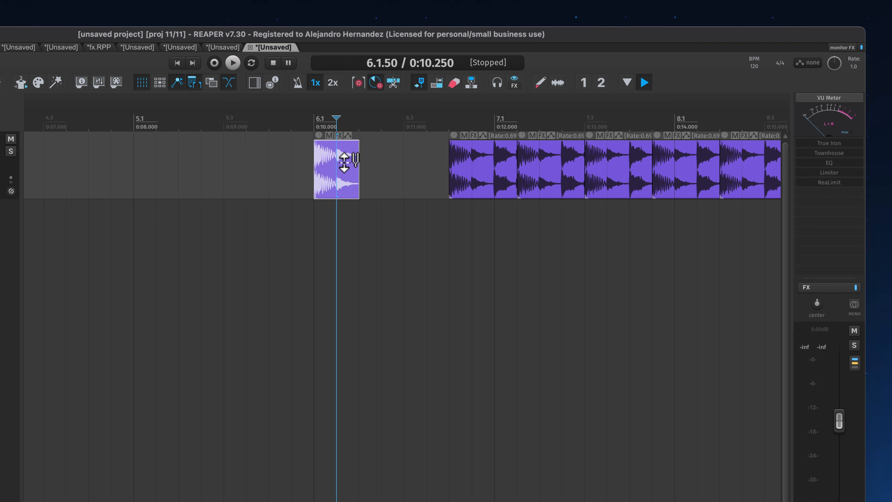
{"action": "key", "text": "s"}
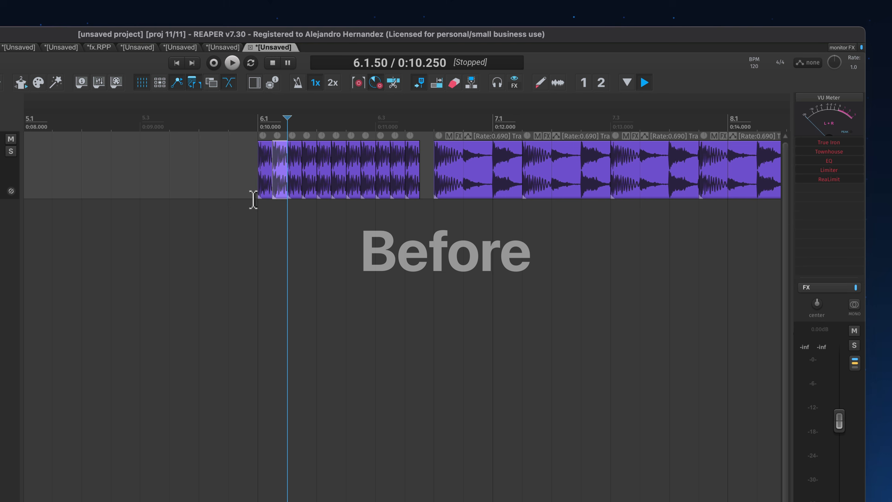
Step: Shift the short chopped audio items and the longer items following them along the track
{"action": "left_click", "coordinate": [254, 198]}
{"action": "left_click_drag", "start_coordinate": [339, 171], "coordinate": [347, 170]}
{"action": "left_click_drag", "start_coordinate": [371, 187], "coordinate": [395, 170]}
{"action": "left_click_drag", "start_coordinate": [412, 172], "coordinate": [421, 174]}
{"action": "left_click_drag", "start_coordinate": [477, 180], "coordinate": [503, 165]}
{"action": "left_click_drag", "start_coordinate": [448, 171], "coordinate": [527, 174]}
{"action": "scroll", "coordinate": [436, 171], "scroll_direction": "down", "scroll_amount": 2}
{"action": "left_click_drag", "start_coordinate": [321, 172], "coordinate": [279, 172]}
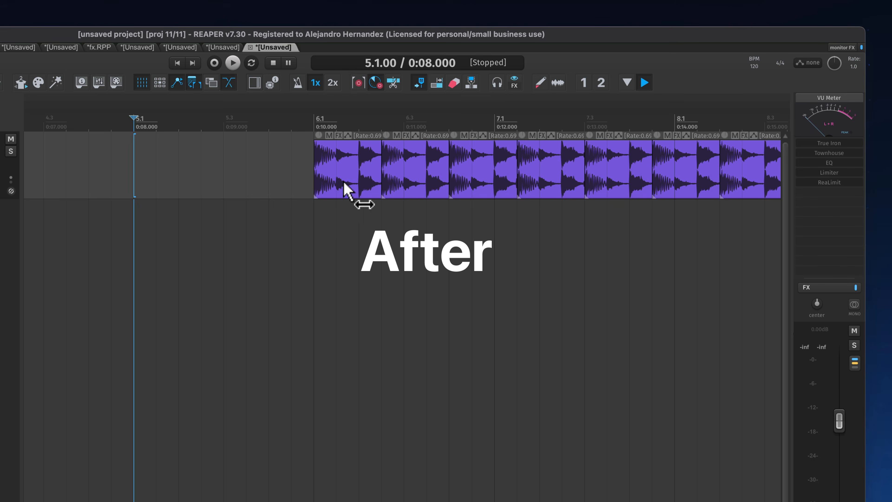
Step: Delete the second audio item on the purple track and trim the end of the first item to one beat
{"action": "left_click", "coordinate": [344, 174]}
{"action": "left_click", "coordinate": [408, 171]}
{"action": "left_click", "coordinate": [461, 160]}
{"action": "left_click", "coordinate": [420, 161]}
{"action": "key", "text": "Delete"}
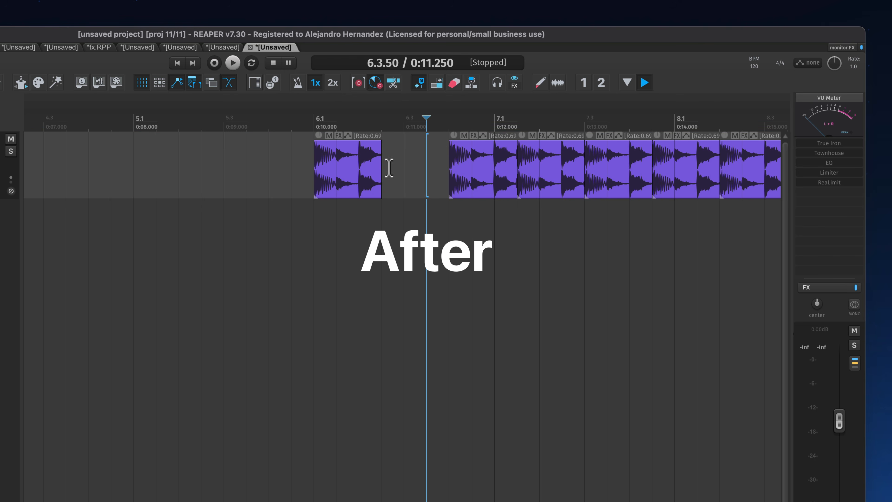
{"action": "left_click_drag", "start_coordinate": [376, 172], "coordinate": [359, 170]}
{"action": "left_click", "coordinate": [343, 170]}
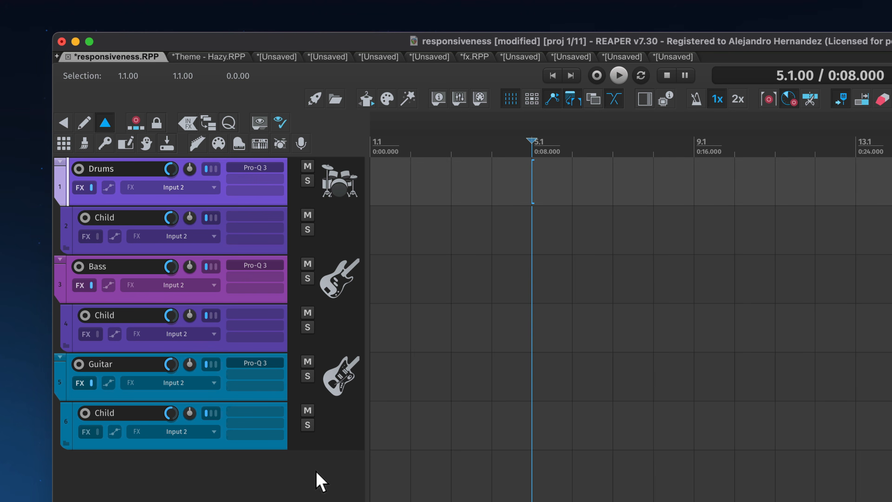
Step: Select tracks 4 to 6 in the responsiveness project and try to move them up to the Drums folder's child
{"action": "left_click", "coordinate": [316, 471]}
{"action": "left_click", "coordinate": [336, 409]}
{"action": "left_click", "coordinate": [341, 340], "text": "shift"}
{"action": "mouse_move", "coordinate": [340, 340]}
{"action": "left_mouse_down"}
{"action": "mouse_move", "coordinate": [341, 354]}
{"action": "mouse_move", "coordinate": [345, 205]}
{"action": "mouse_move", "coordinate": [345, 223]}
{"action": "left_mouse_up"}
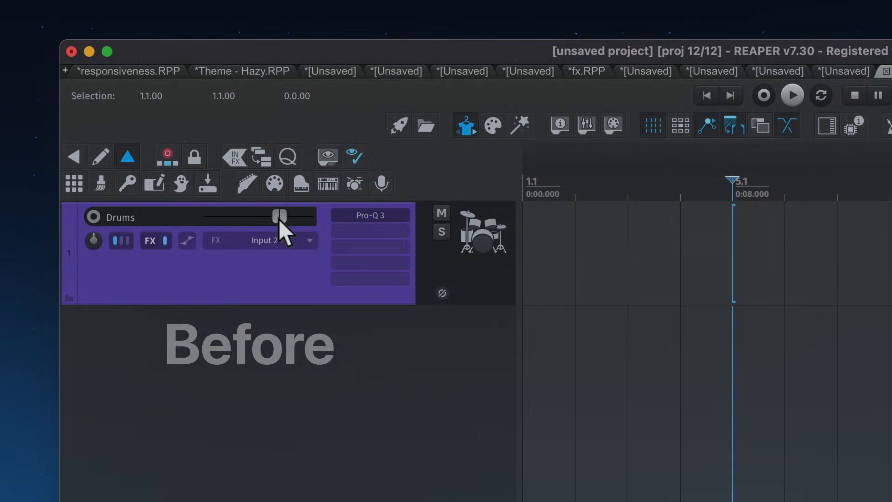
Step: Adjust the volume fader of the Drums track in both the old and new theme versions
{"action": "mouse_move", "coordinate": [280, 219]}
{"action": "left_mouse_down"}
{"action": "mouse_move", "coordinate": [287, 218]}
{"action": "mouse_move", "coordinate": [263, 219]}
{"action": "left_mouse_up"}
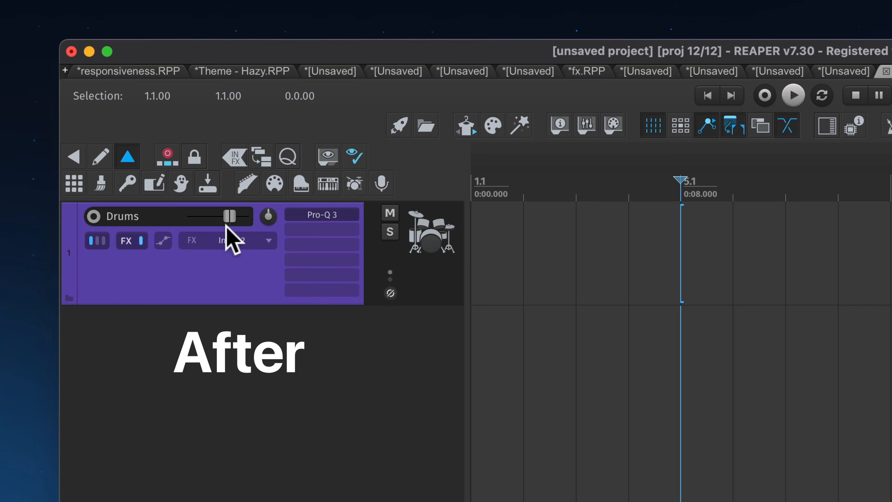
{"action": "left_click_drag", "start_coordinate": [216, 217], "coordinate": [228, 227]}
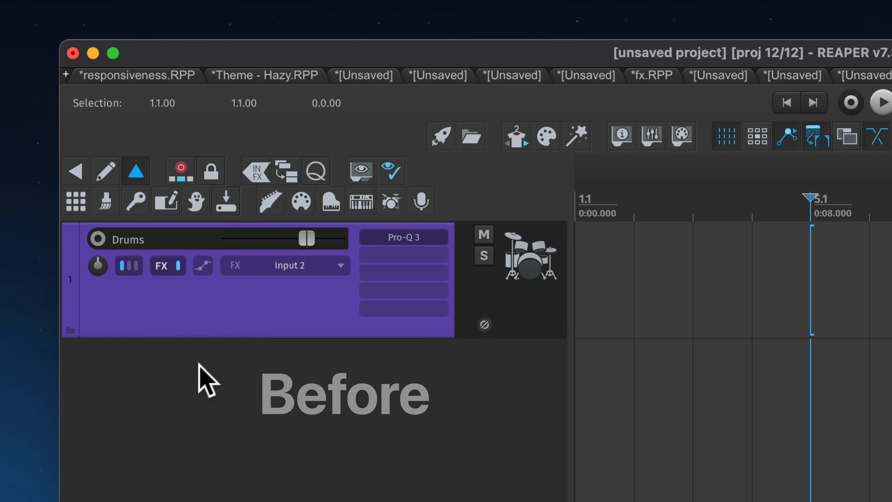
Step: Arm and disarm the Drums track for recording several times to compare its panel layout in both theme versions
{"action": "left_click", "coordinate": [98, 240]}
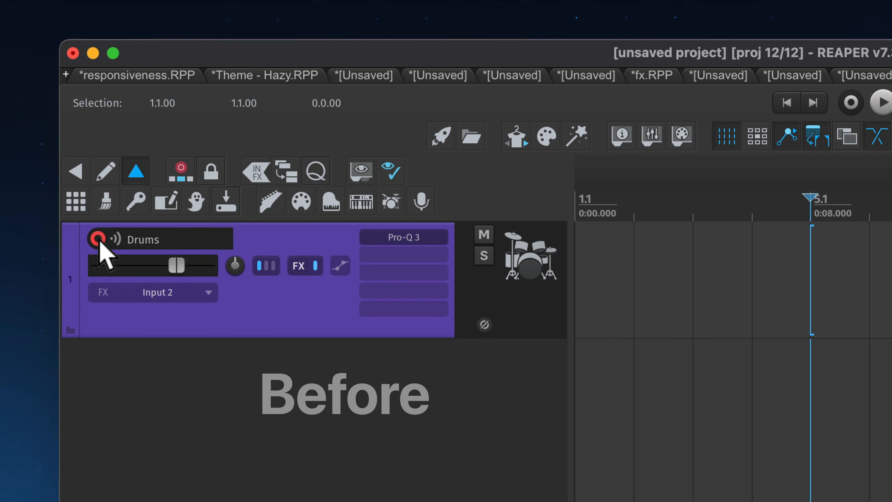
{"action": "left_click", "coordinate": [98, 239]}
{"action": "left_click", "coordinate": [98, 239]}
{"action": "left_click", "coordinate": [99, 239]}
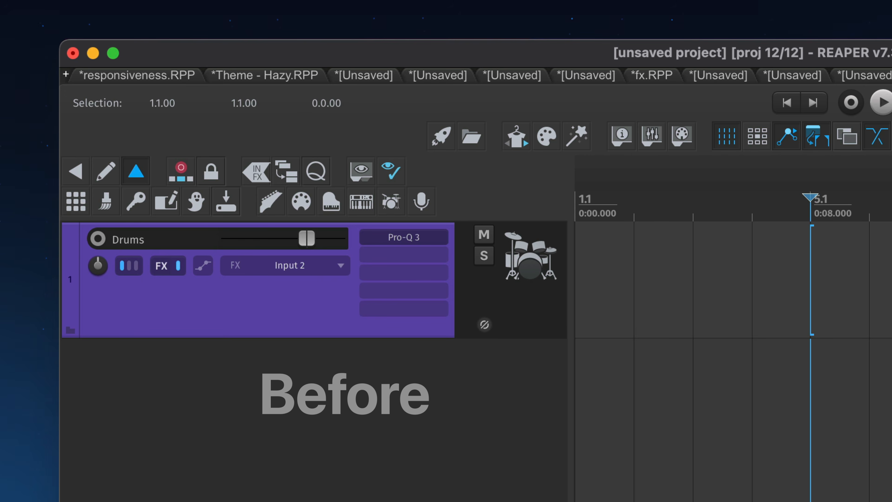
{"action": "left_click", "coordinate": [98, 239]}
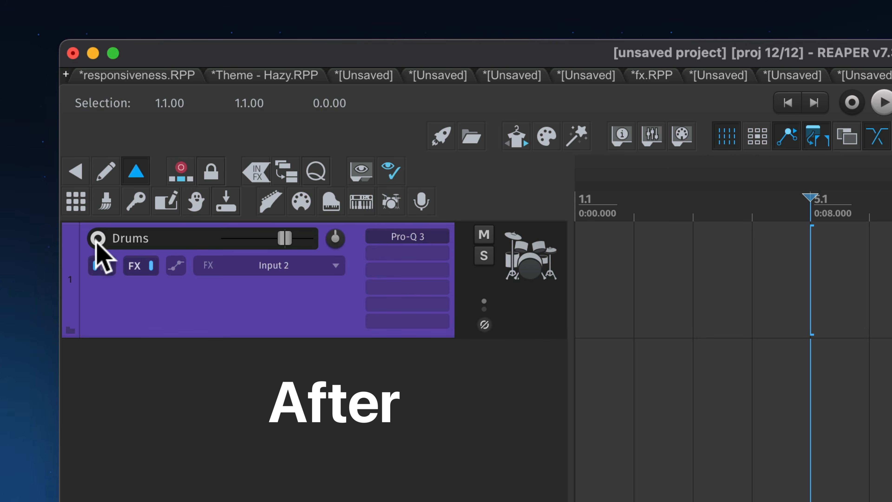
{"action": "left_click", "coordinate": [98, 239]}
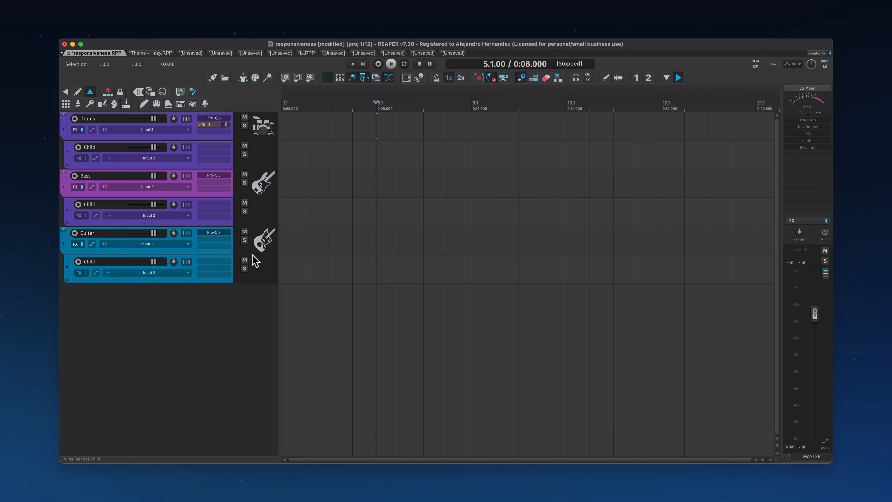
Step: Open the routing window of the Drums folder track
{"action": "left_click", "coordinate": [187, 118]}
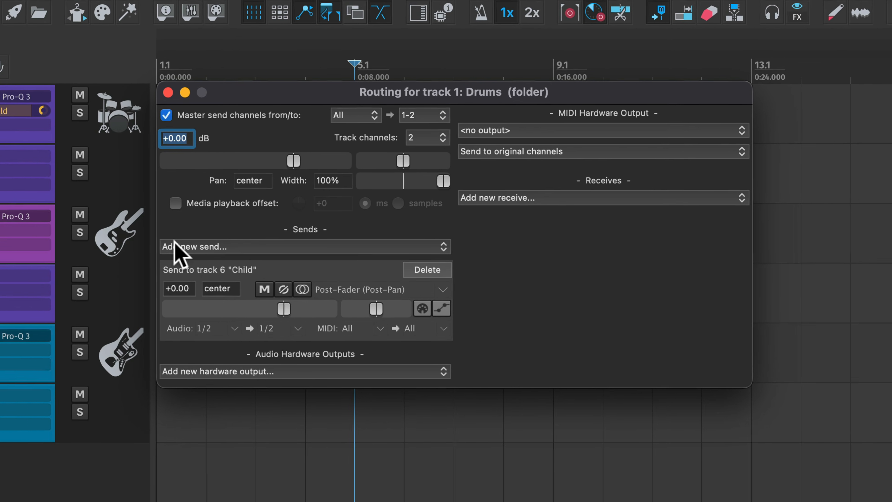